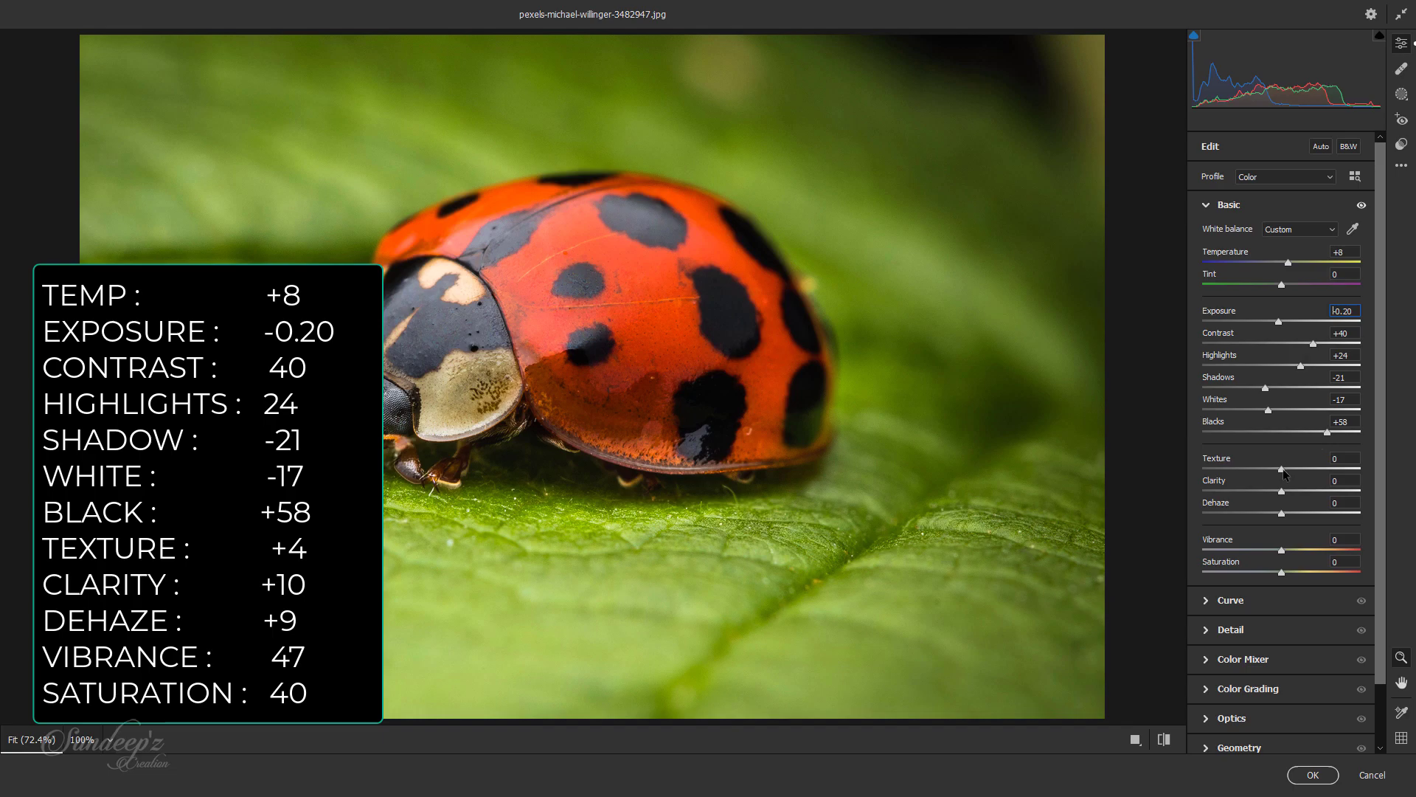
Step: Set Texture to +5, Clarity to +9, Dehaze to +24, Vibrance to +46 and Saturation to +39 in the Basic adjustments
drag(1284, 475, 1315, 578)
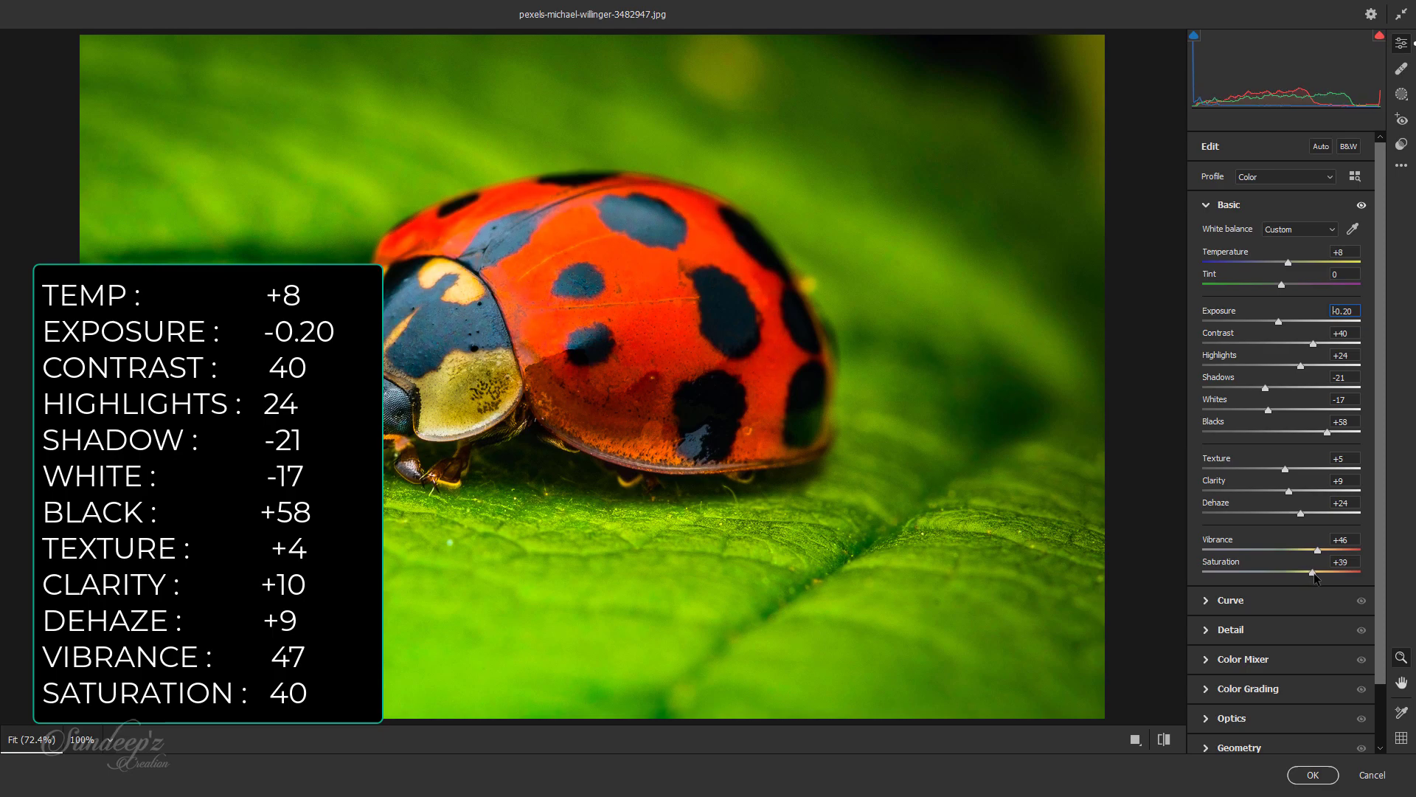
click(1207, 207)
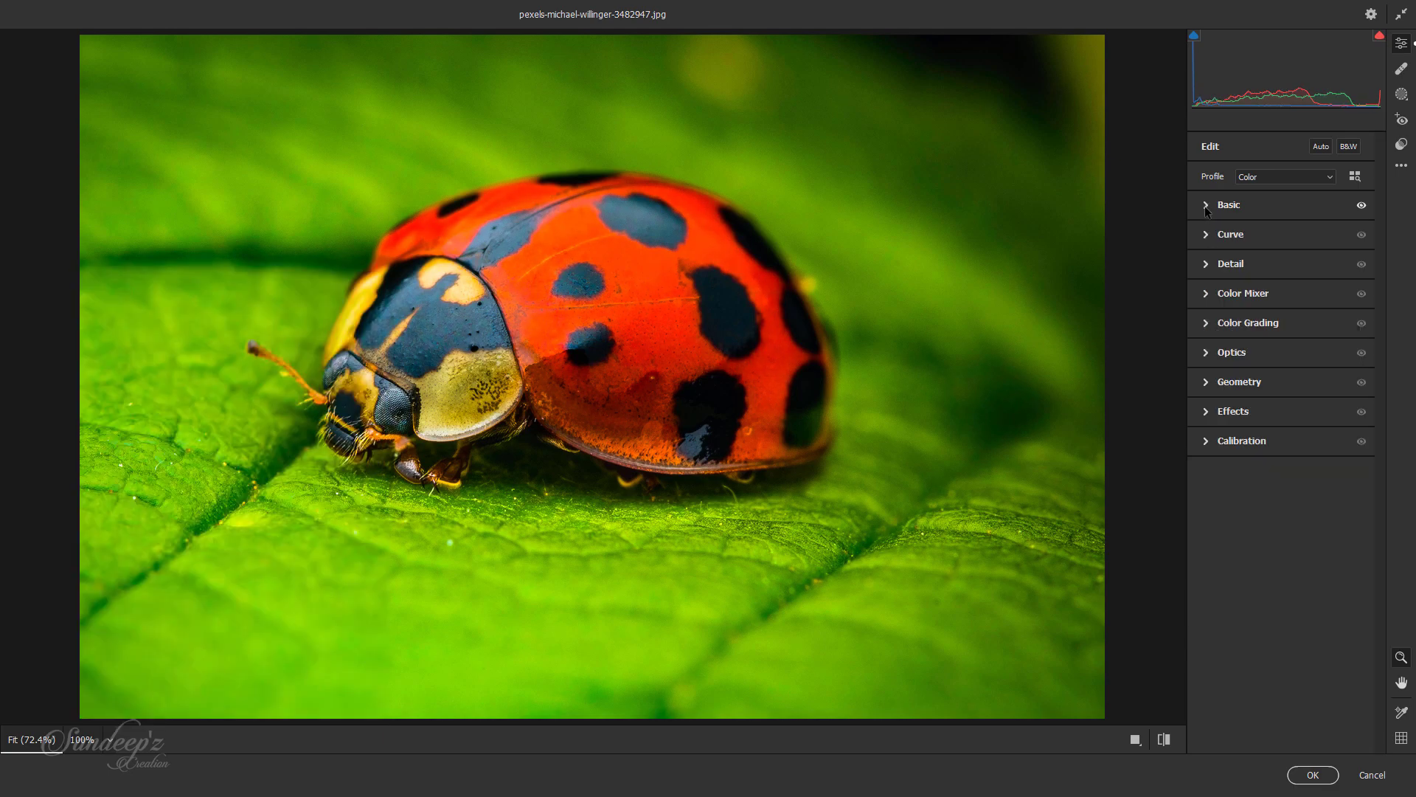
Step: Shape the RGB point curve into an S with lowered shadows and a highlight point at input 179, output 198
click(1229, 234)
click(1242, 399)
click(1285, 362)
click(1323, 318)
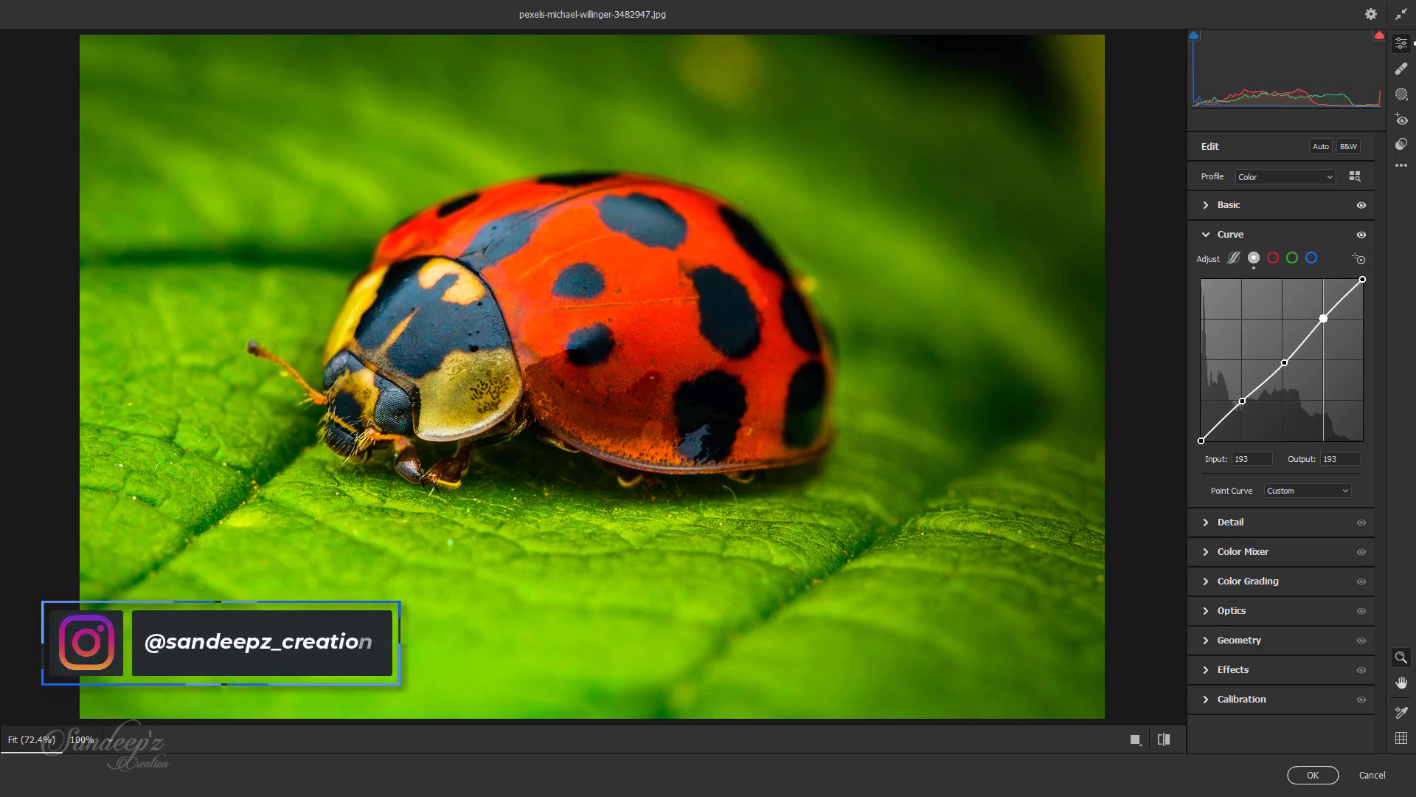
drag(1324, 318, 1320, 315)
drag(1284, 362, 1248, 409)
drag(1319, 315, 1314, 315)
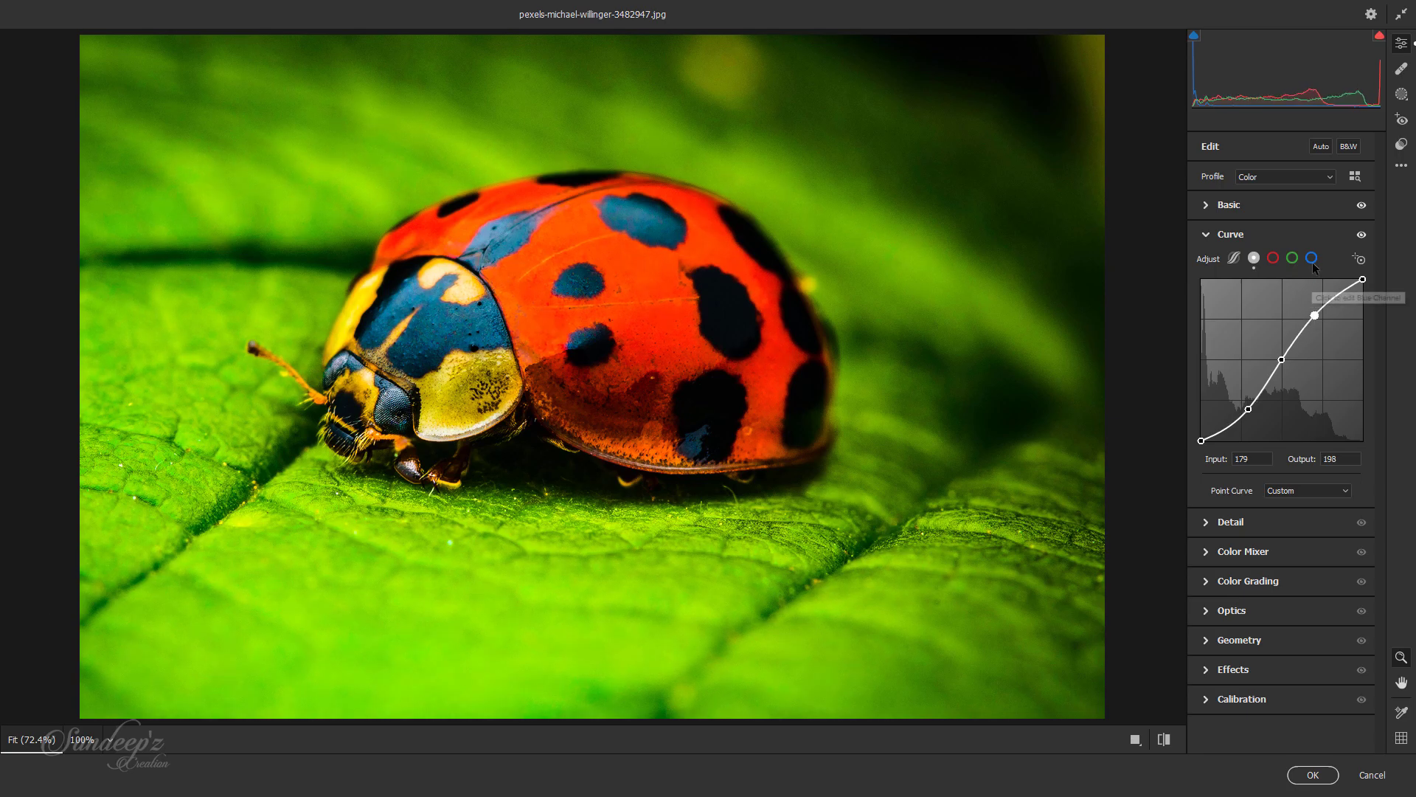
Step: Add three points to the blue channel curve, raising the shadow point to input 59, output 77 and slightly lowering the highlights
click(1312, 258)
click(1323, 319)
click(1283, 360)
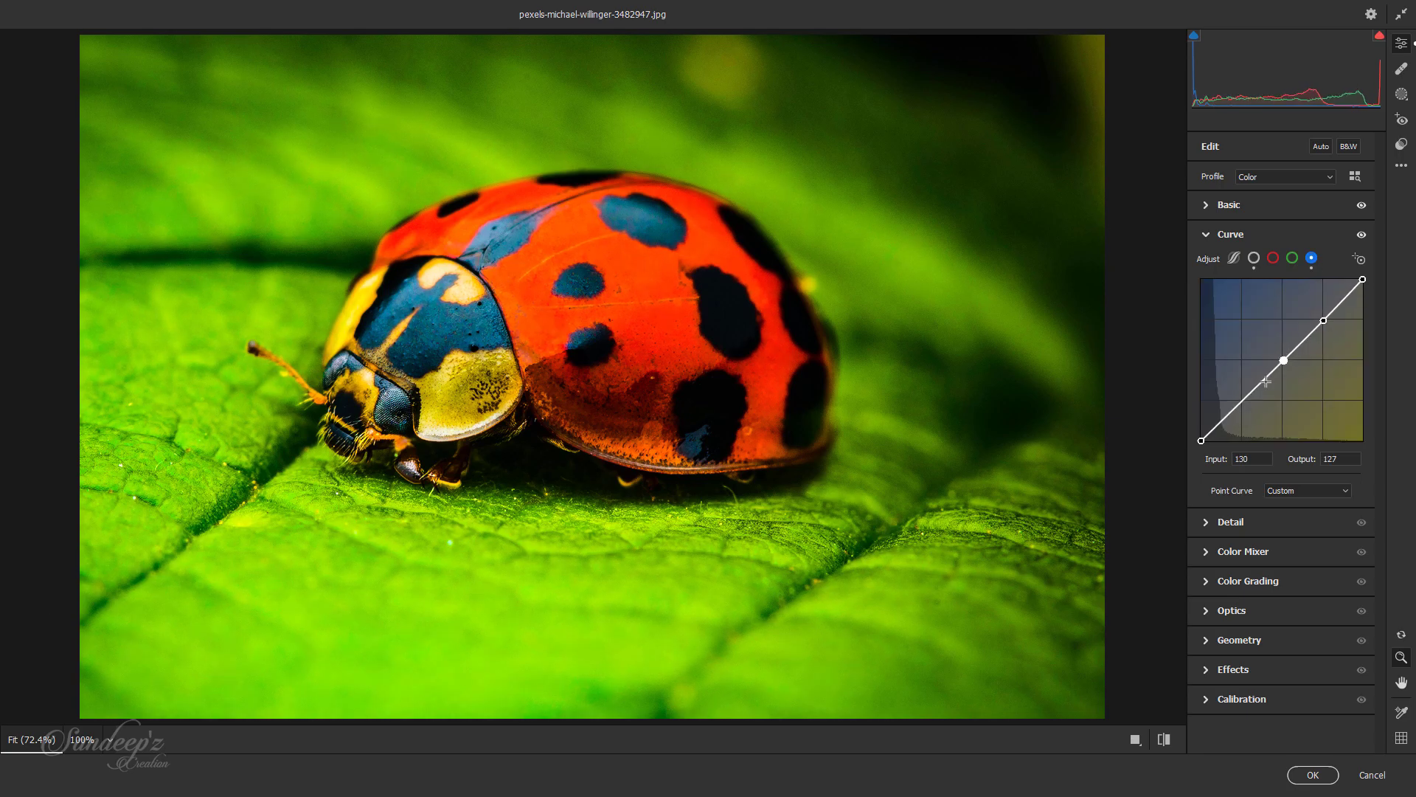
click(1242, 401)
drag(1243, 401, 1243, 391)
drag(1323, 320, 1327, 326)
drag(1243, 391, 1238, 392)
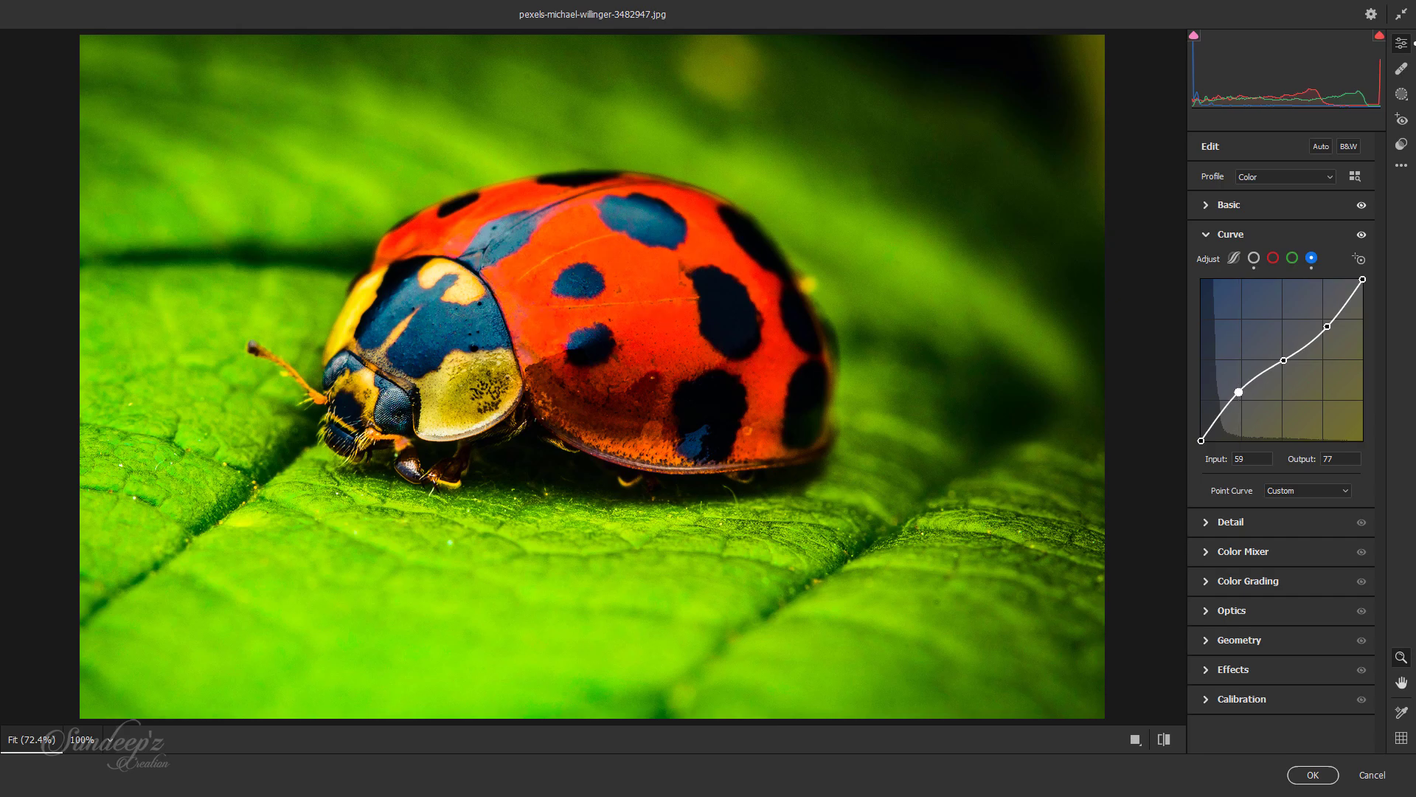
click(1206, 234)
Step: Set Sharpening to 32, Noise Reduction to 24 and Color Noise Reduction to 30
click(1207, 264)
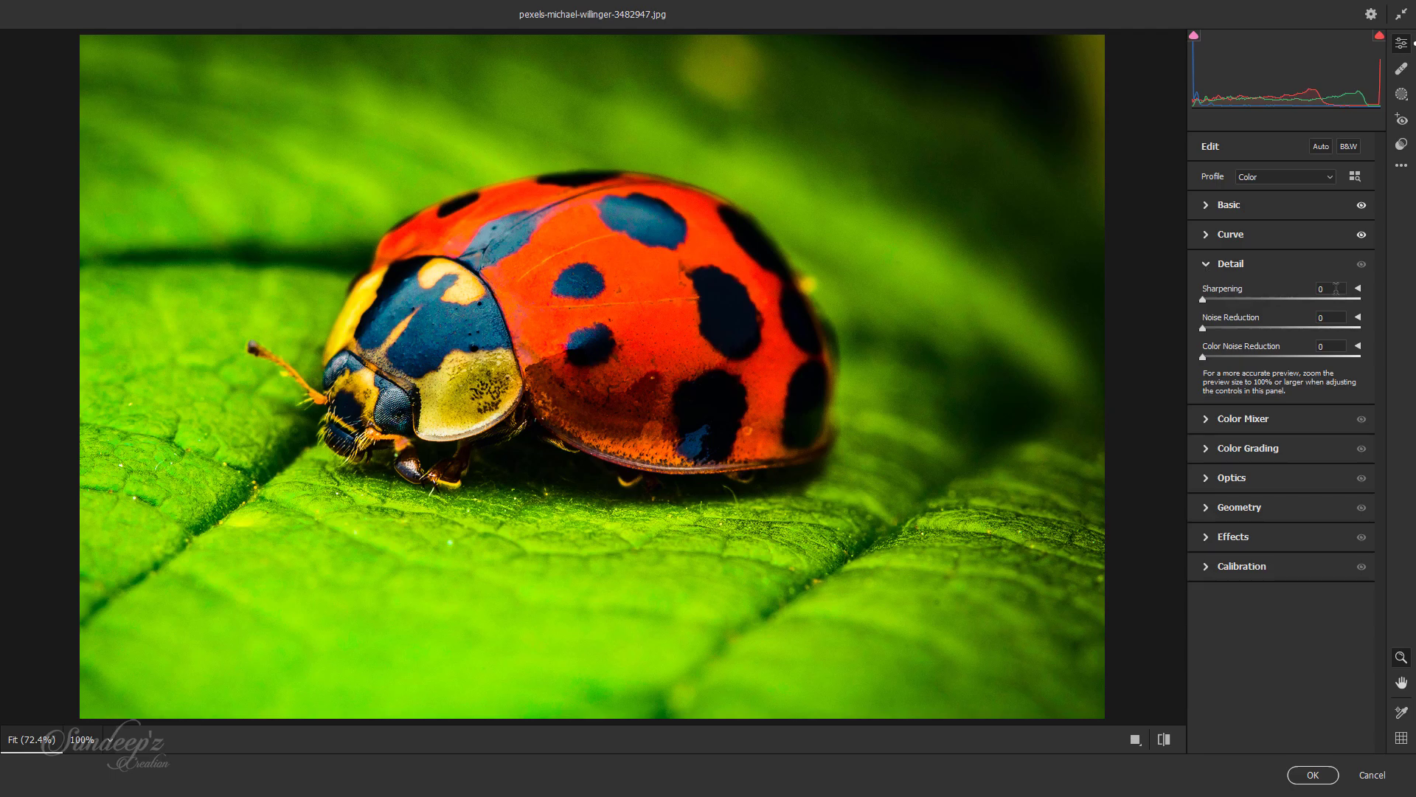
drag(1336, 289, 1305, 289)
text(32)
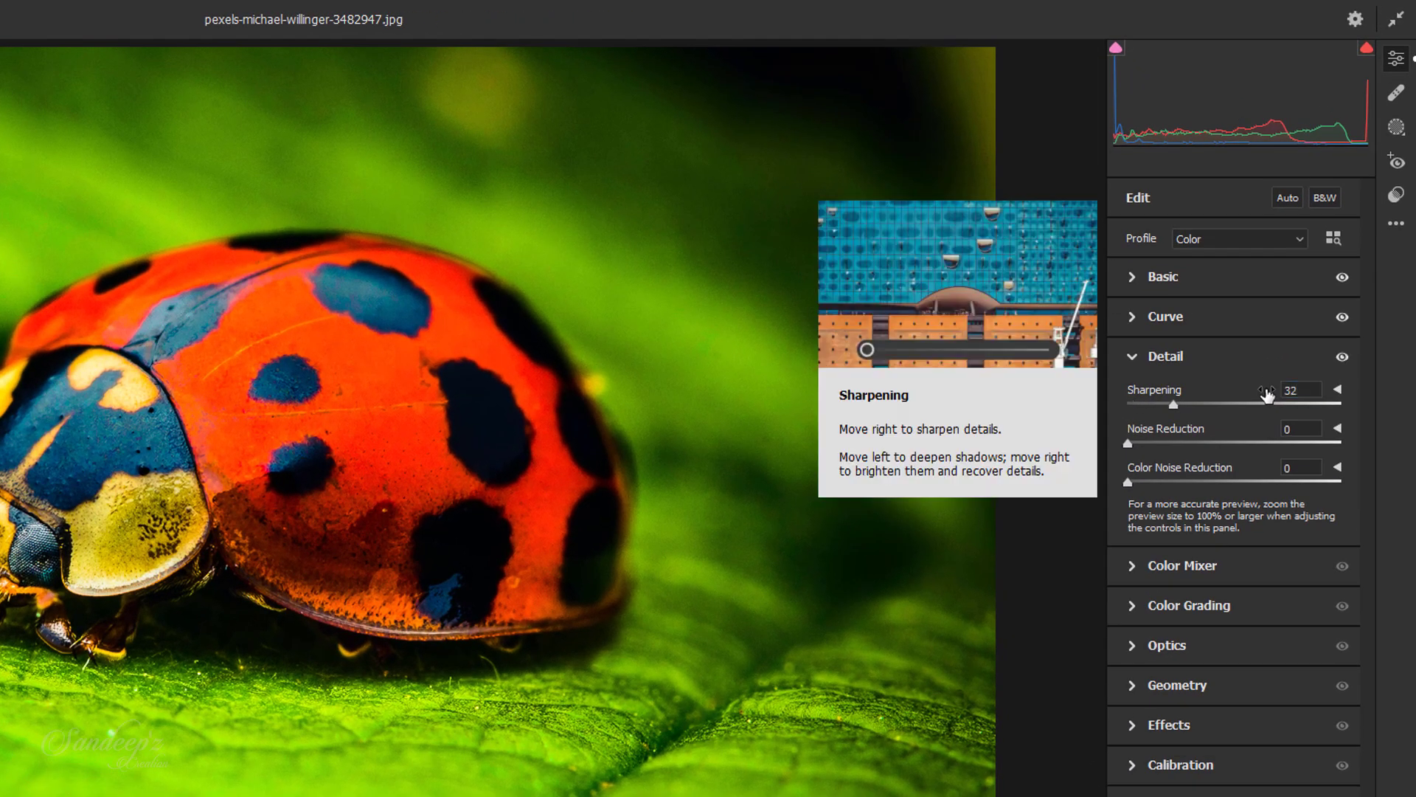
key(Tab)
text(24)
key(Tab)
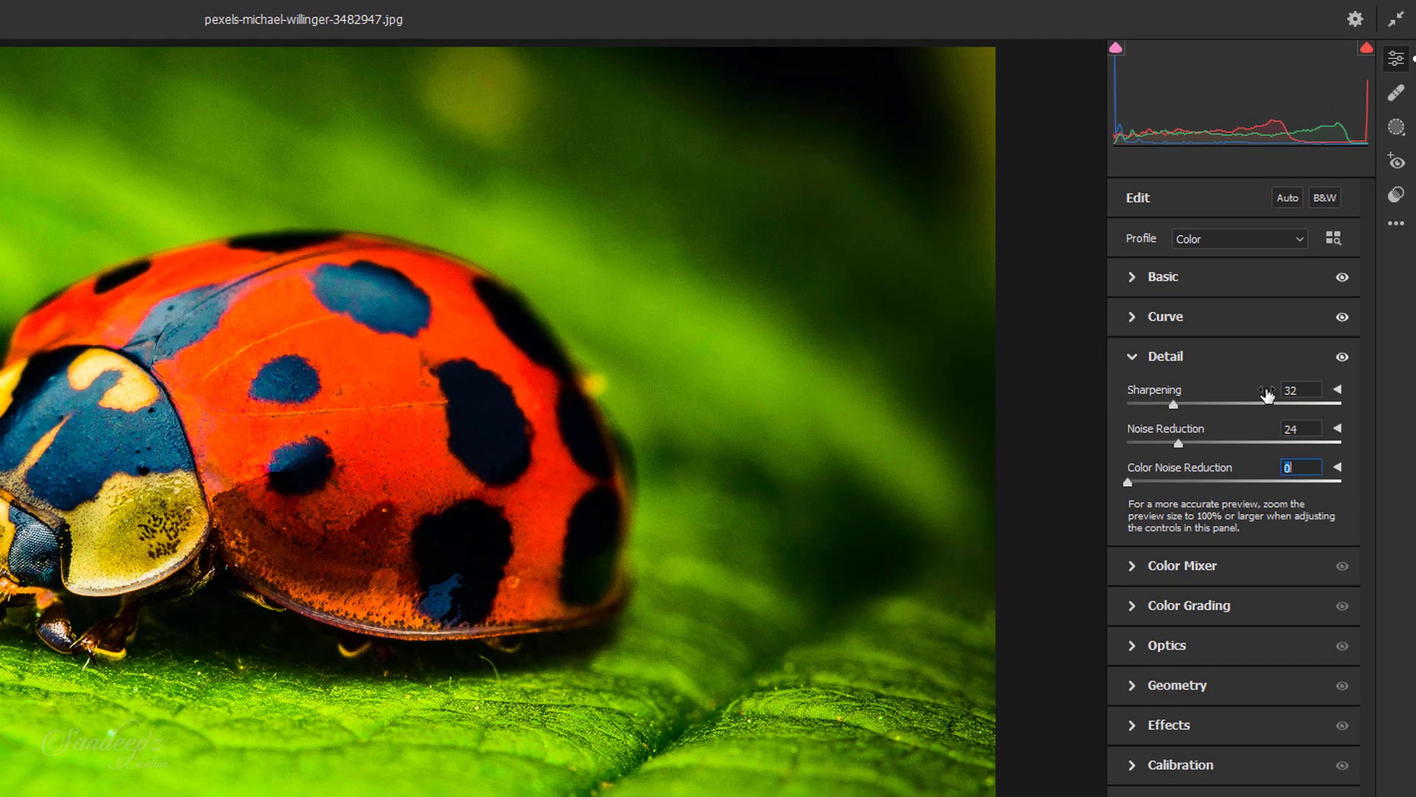
text(30)
click(1140, 360)
Step: Set the Color Mixer hue of Reds to +4, Oranges to -15 and Yellows to -100
click(1136, 396)
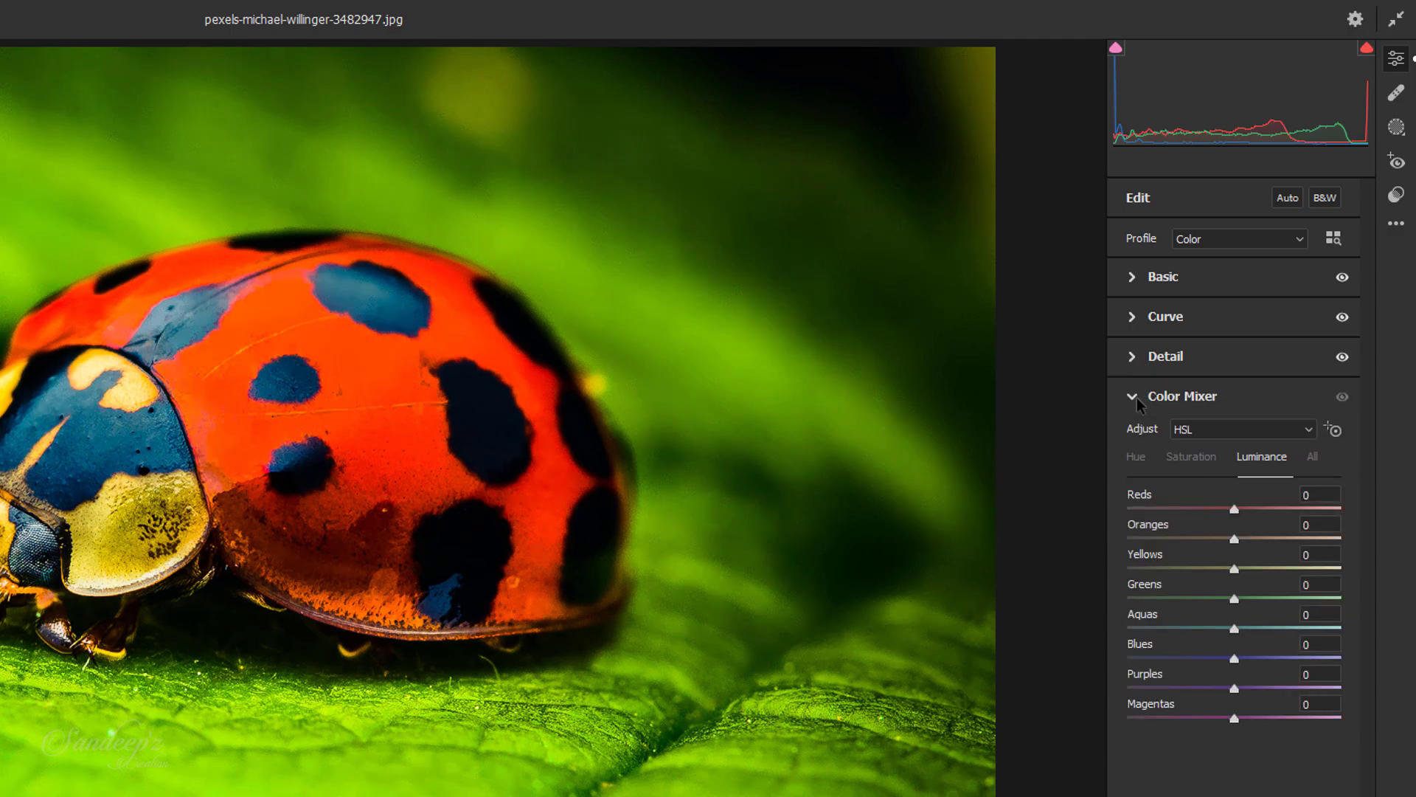
click(1140, 456)
key(Tab)
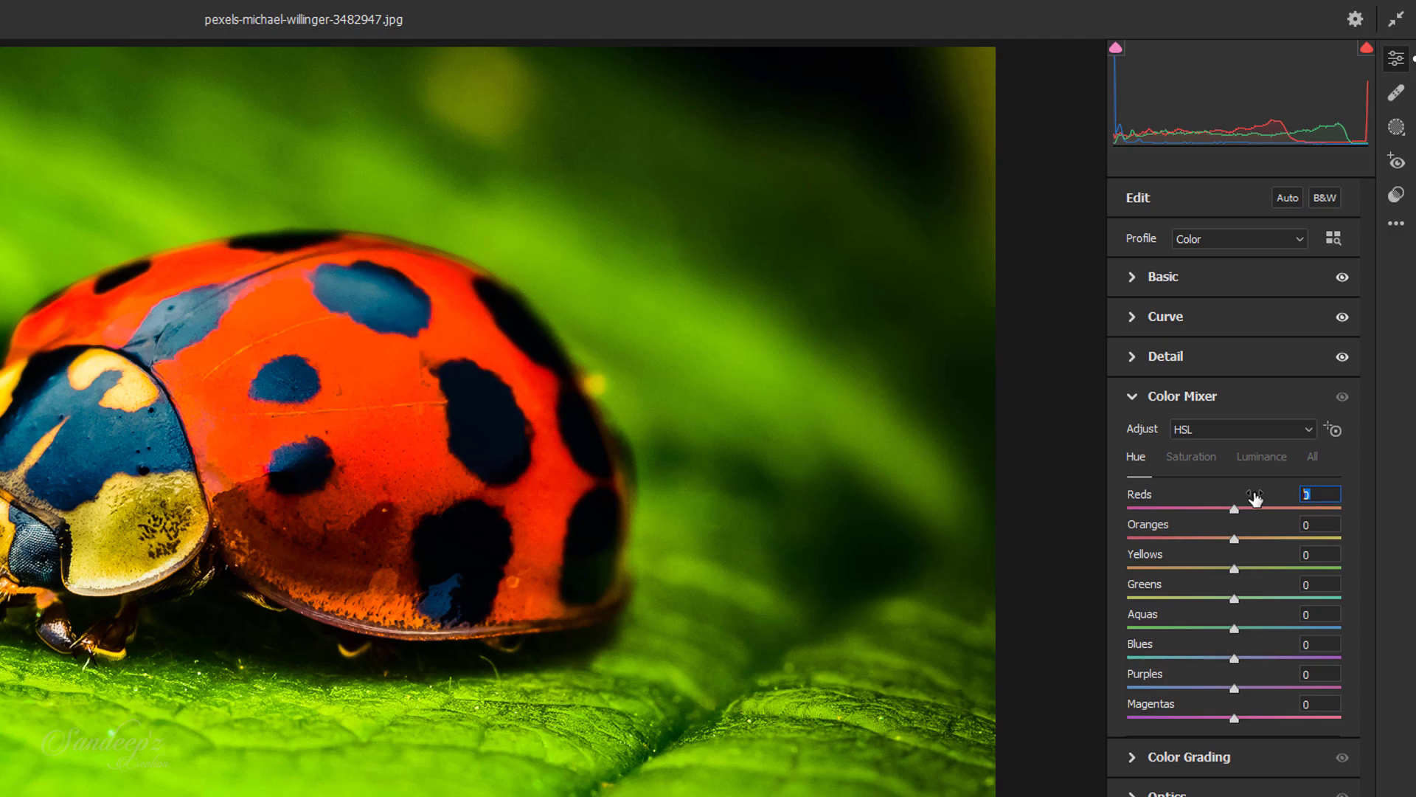
text(4)
key(Tab)
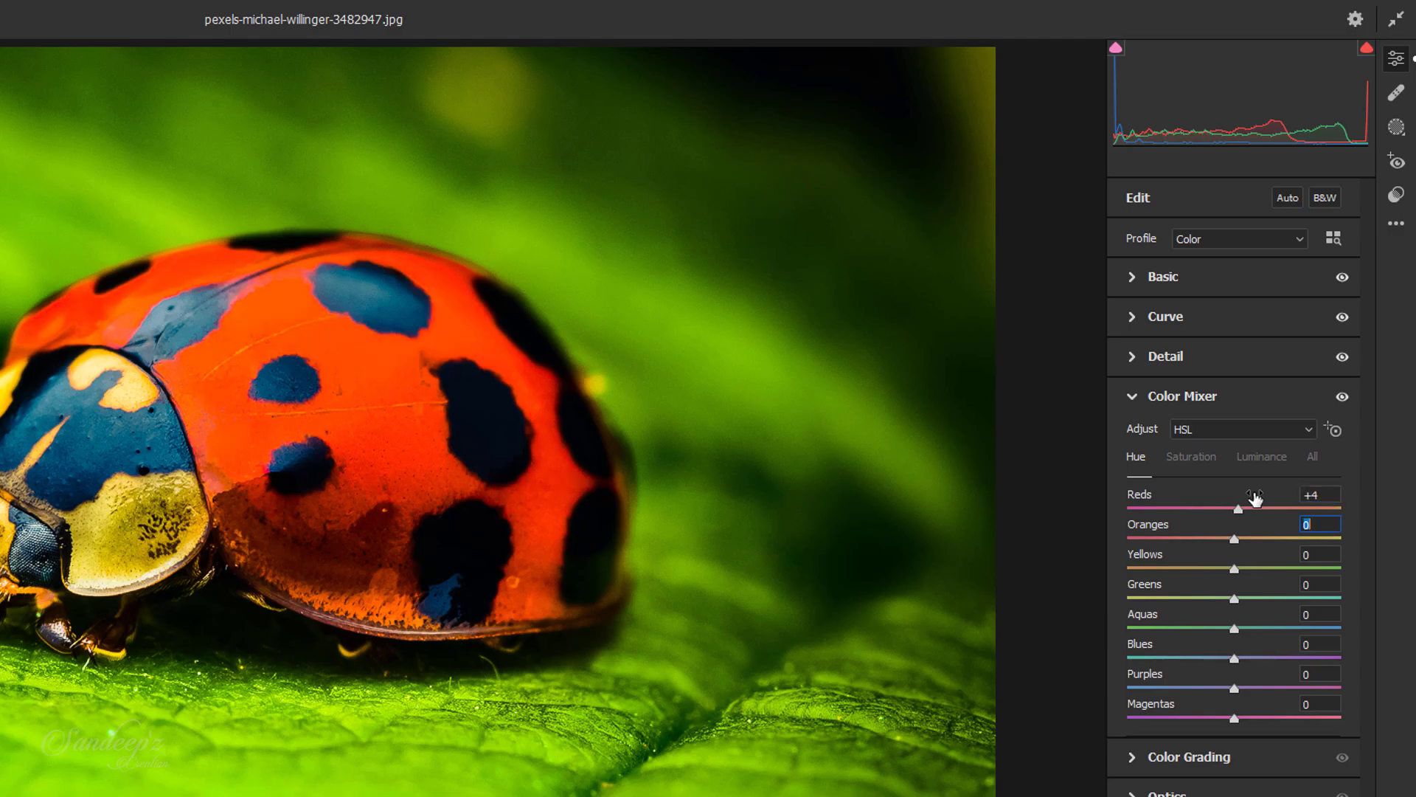
text(-15)
key(Tab)
text(-100)
key(Tab)
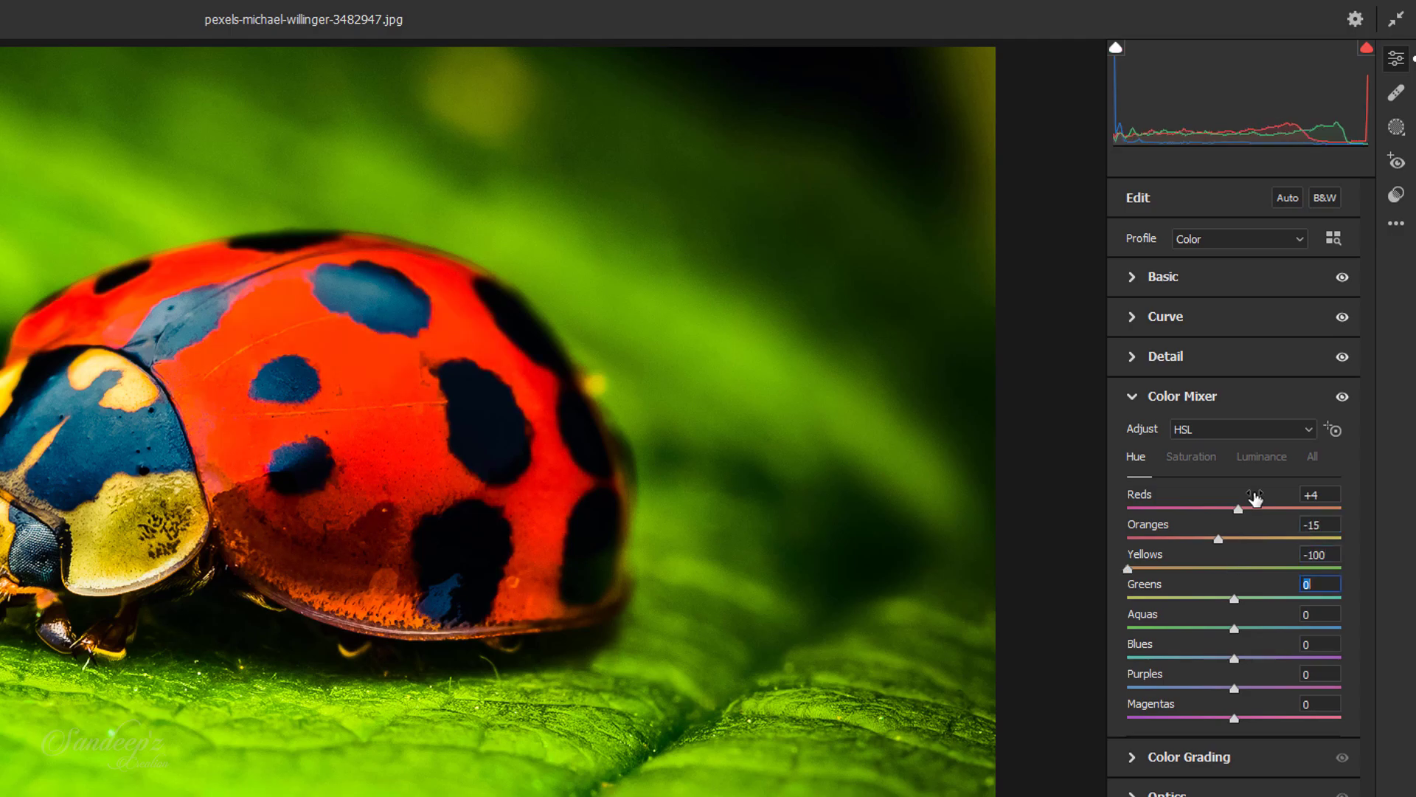
Step: Set the Color Mixer hue of Greens, Aquas, Blues, Purples and Magentas to -100 each
text(-100)
key(Tab)
text(-100-100)
key(Tab)
text(-100)
key(Tab)
text(-100)
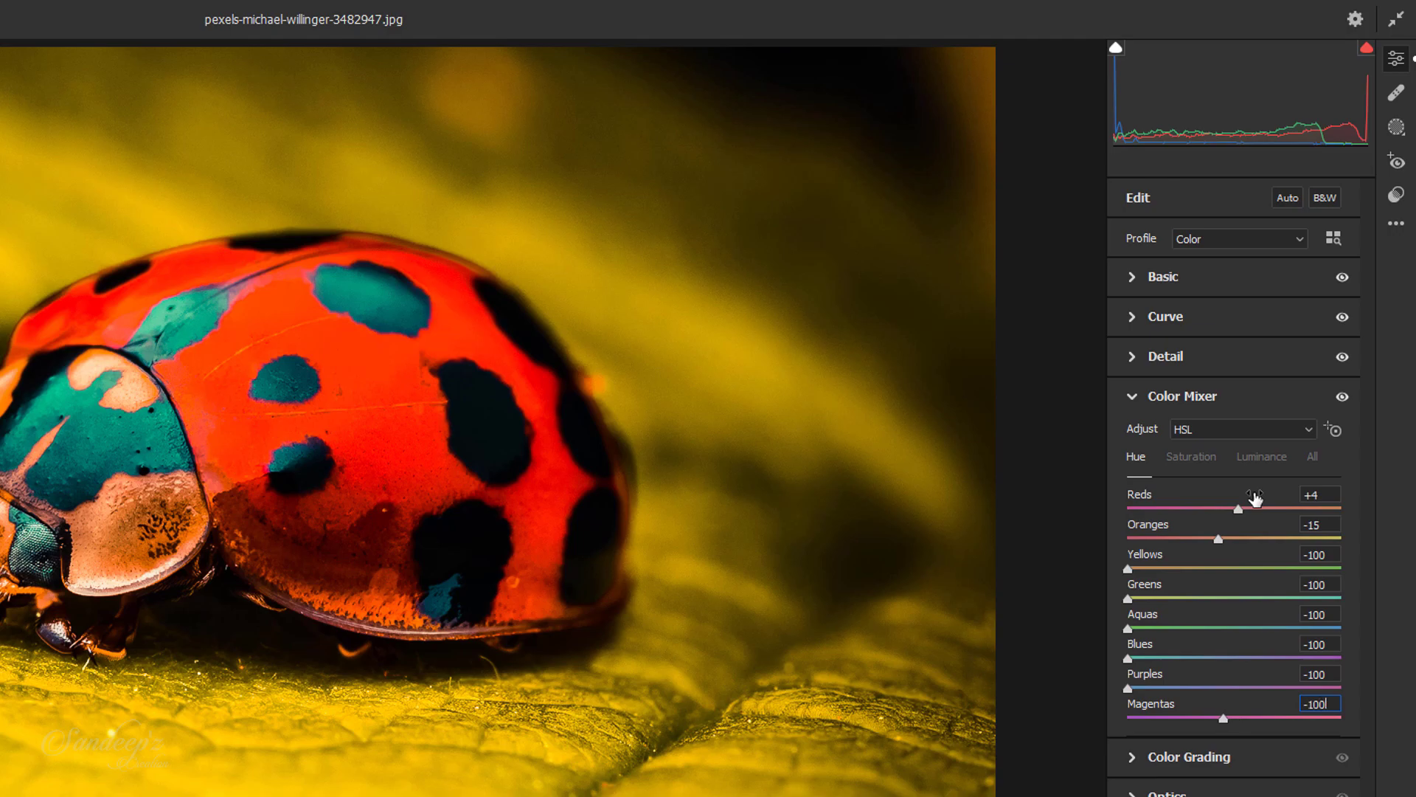
Step: Set the Color Mixer saturation of Reds to -30, Oranges to -34, and both Yellows and Greens to -100
click(1196, 457)
click(1317, 497)
text(-30-34)
key(Tab)
text(-100)
key(Tab)
text(-100)
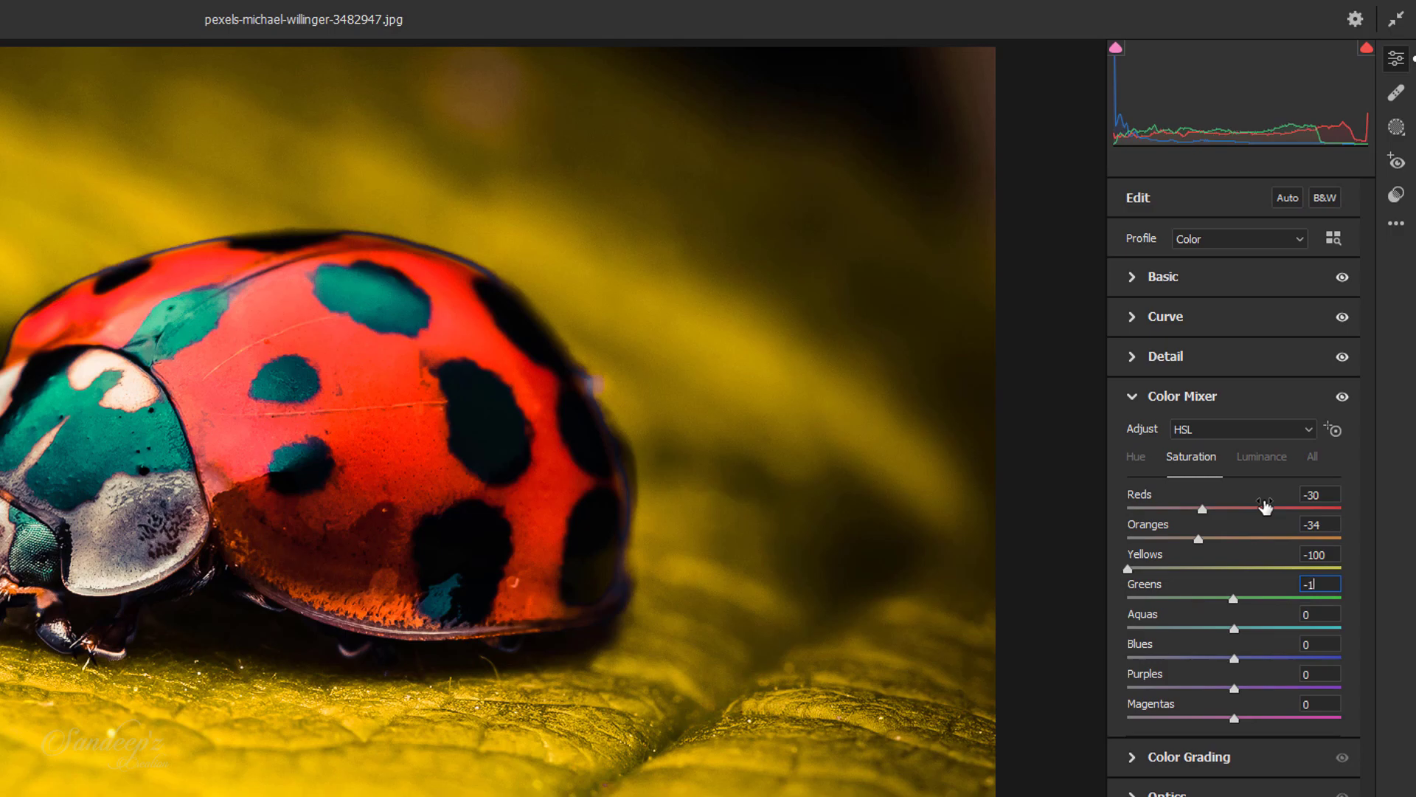
Step: Set the Color Mixer saturation of Aquas, Blues, Purples and Magentas to -100 each
key(Tab)
text(-100)
key(Tab)
text(-100)
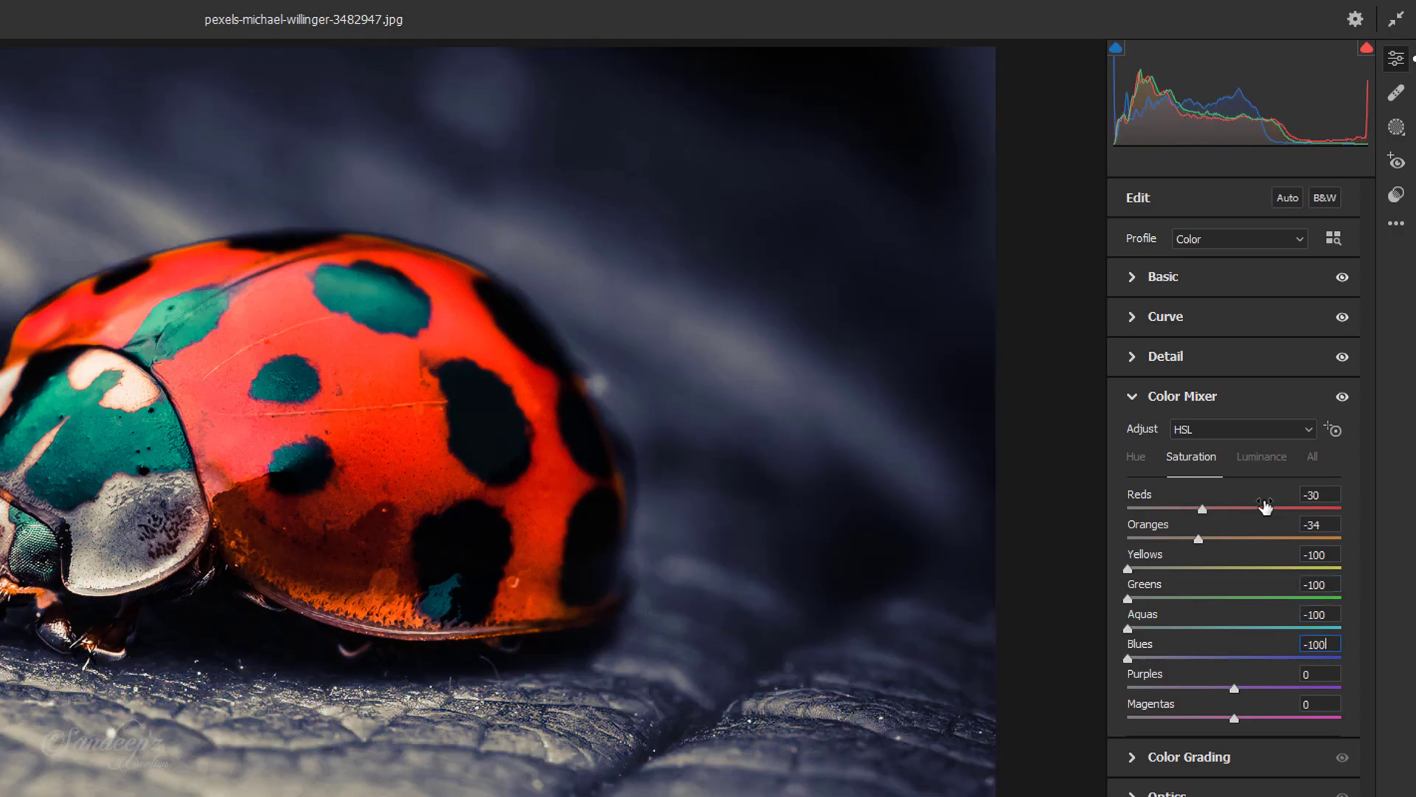
key(Tab)
text(-100)
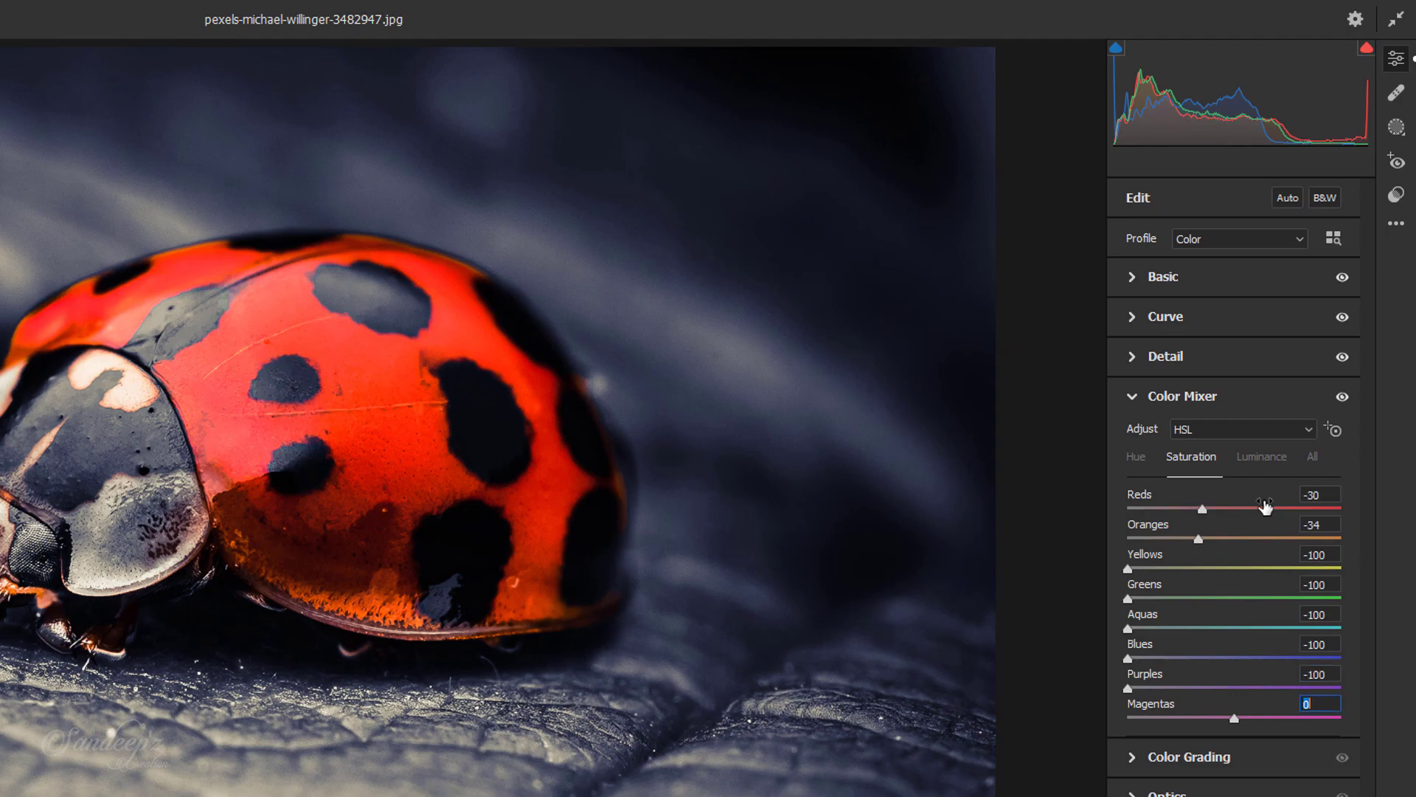
text(-100)
Step: Set the Color Mixer luminance of Reds to +6, Oranges to +4, Yellows to -20 and Greens to -25
click(1258, 459)
click(1307, 498)
text(+6+4)
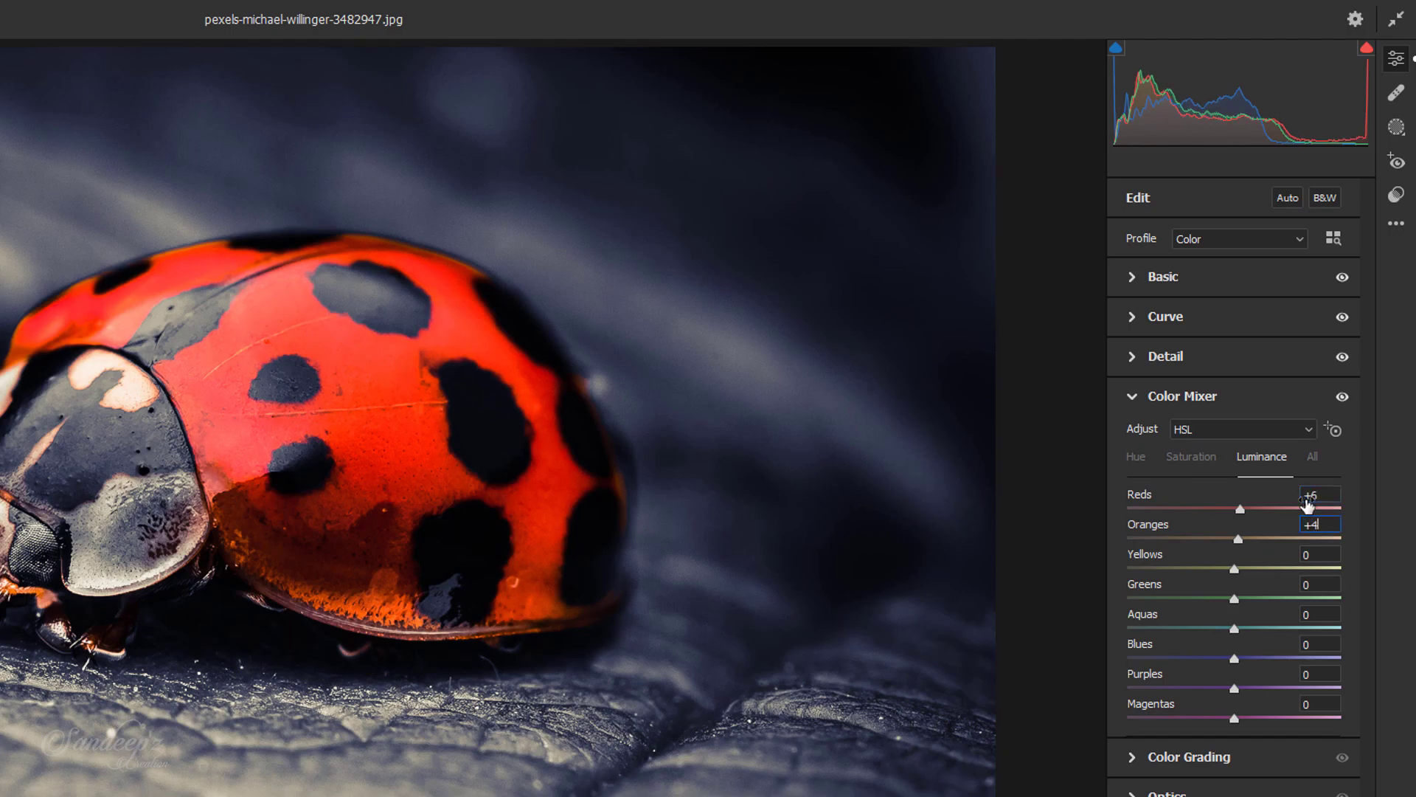
key(Tab)
text(-20)
key(Tab)
text(-25)
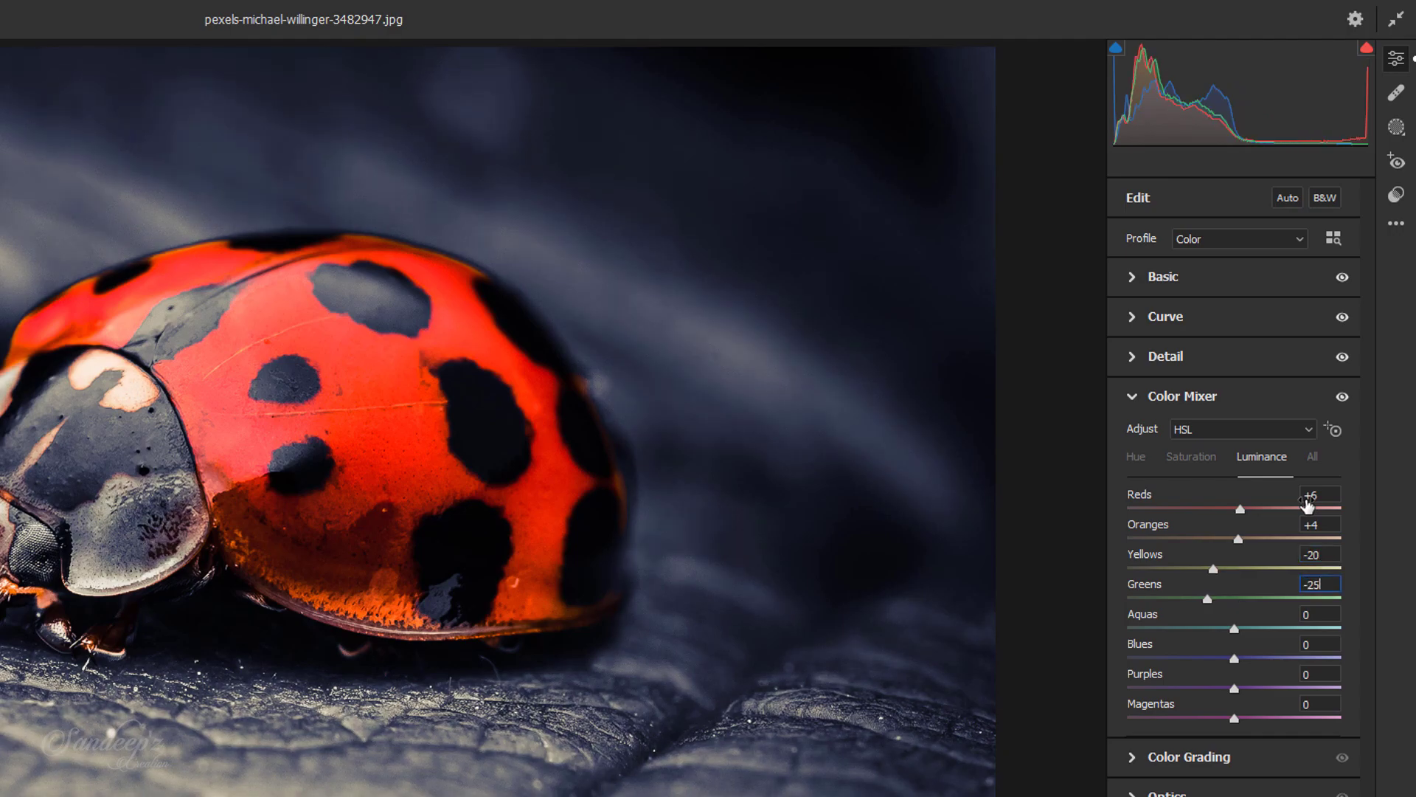
key(Tab)
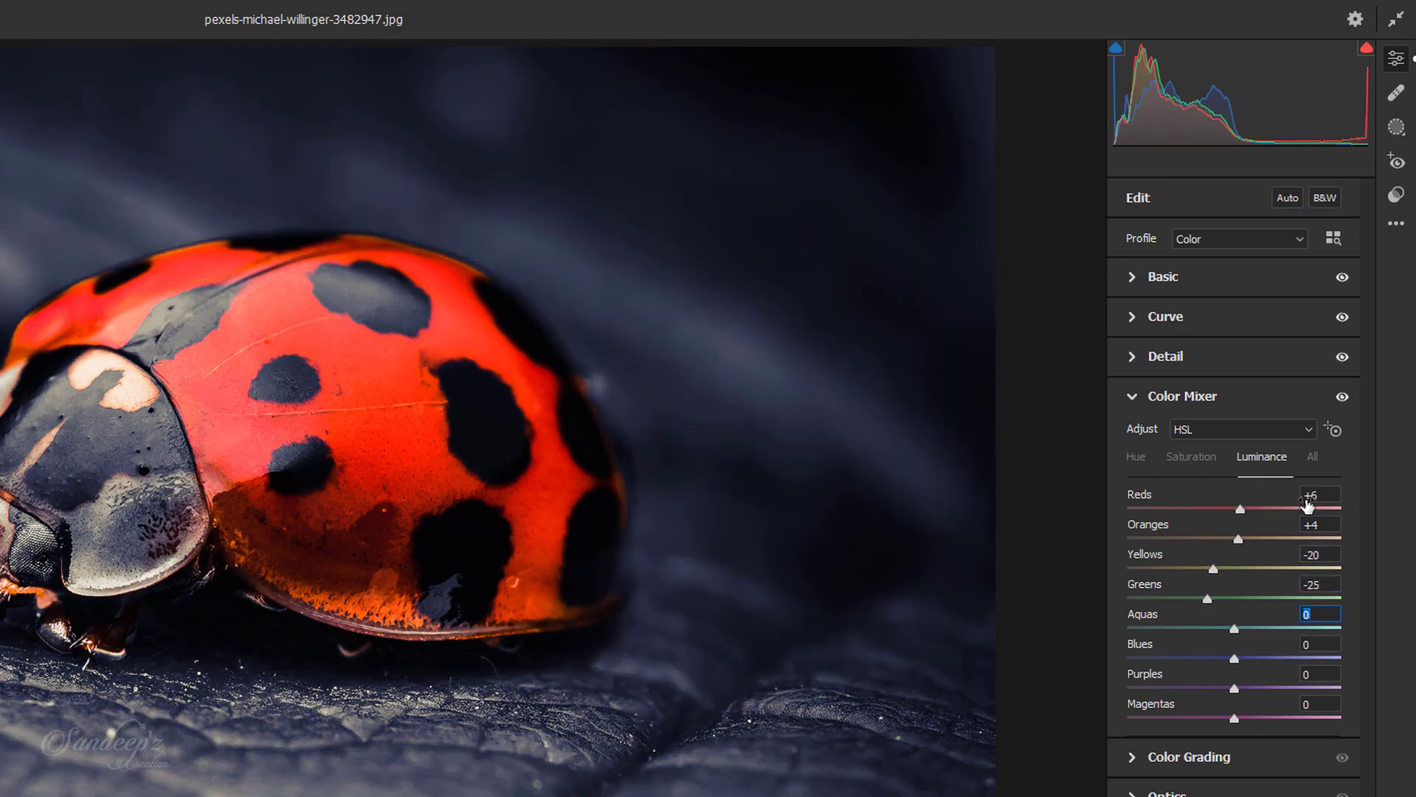
click(1133, 398)
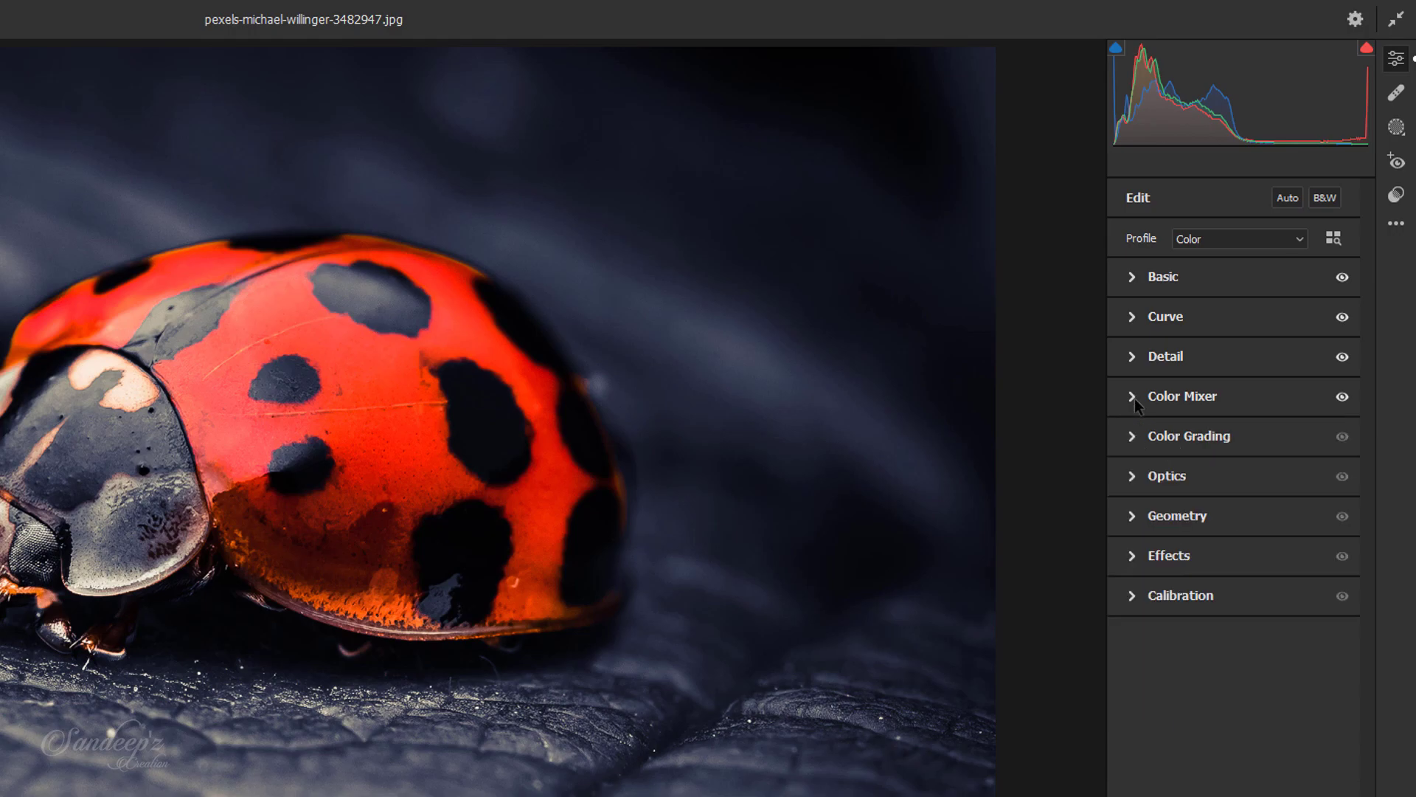
Step: Color grade the shadows with Hue 237, Saturation 25 and Luminance -12
click(1133, 435)
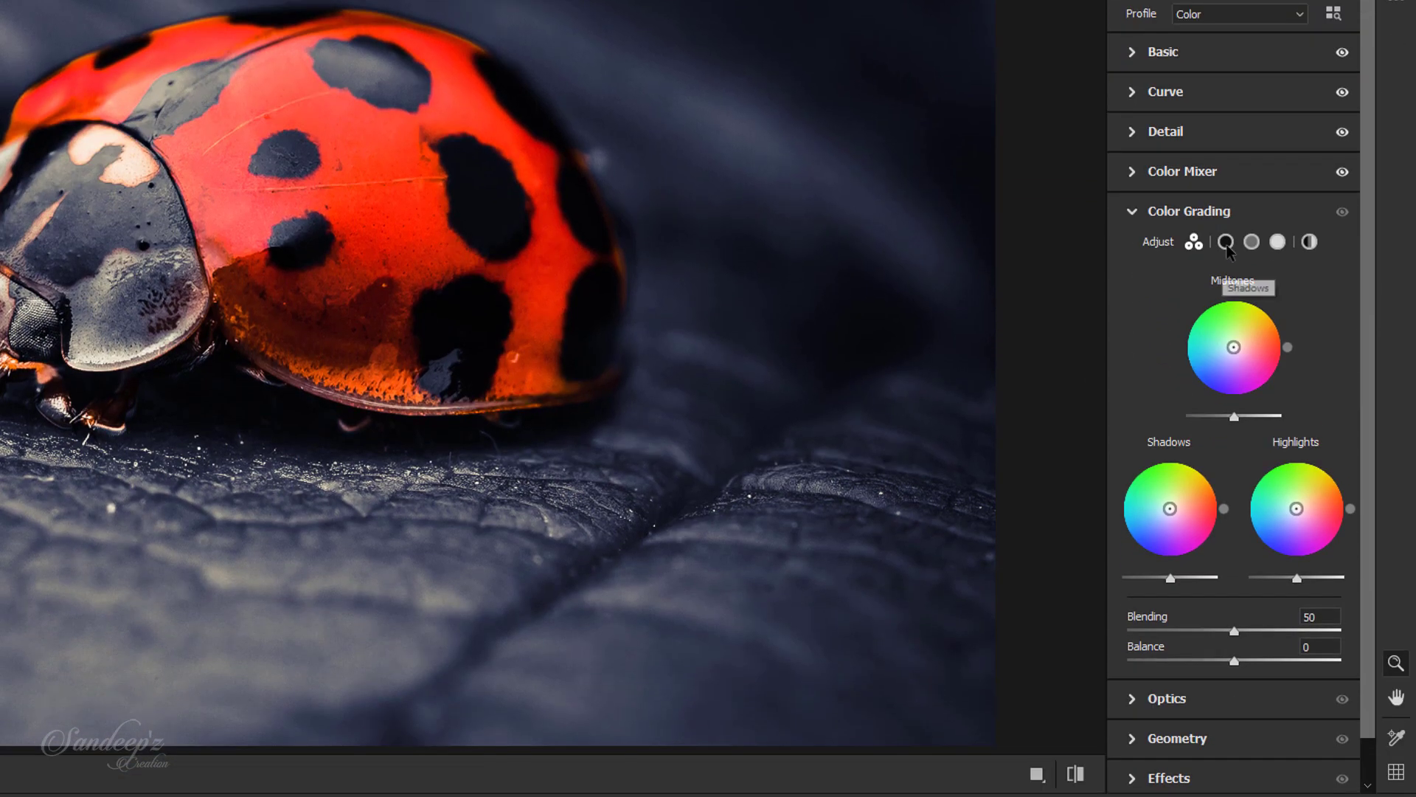
click(1226, 292)
click(1311, 504)
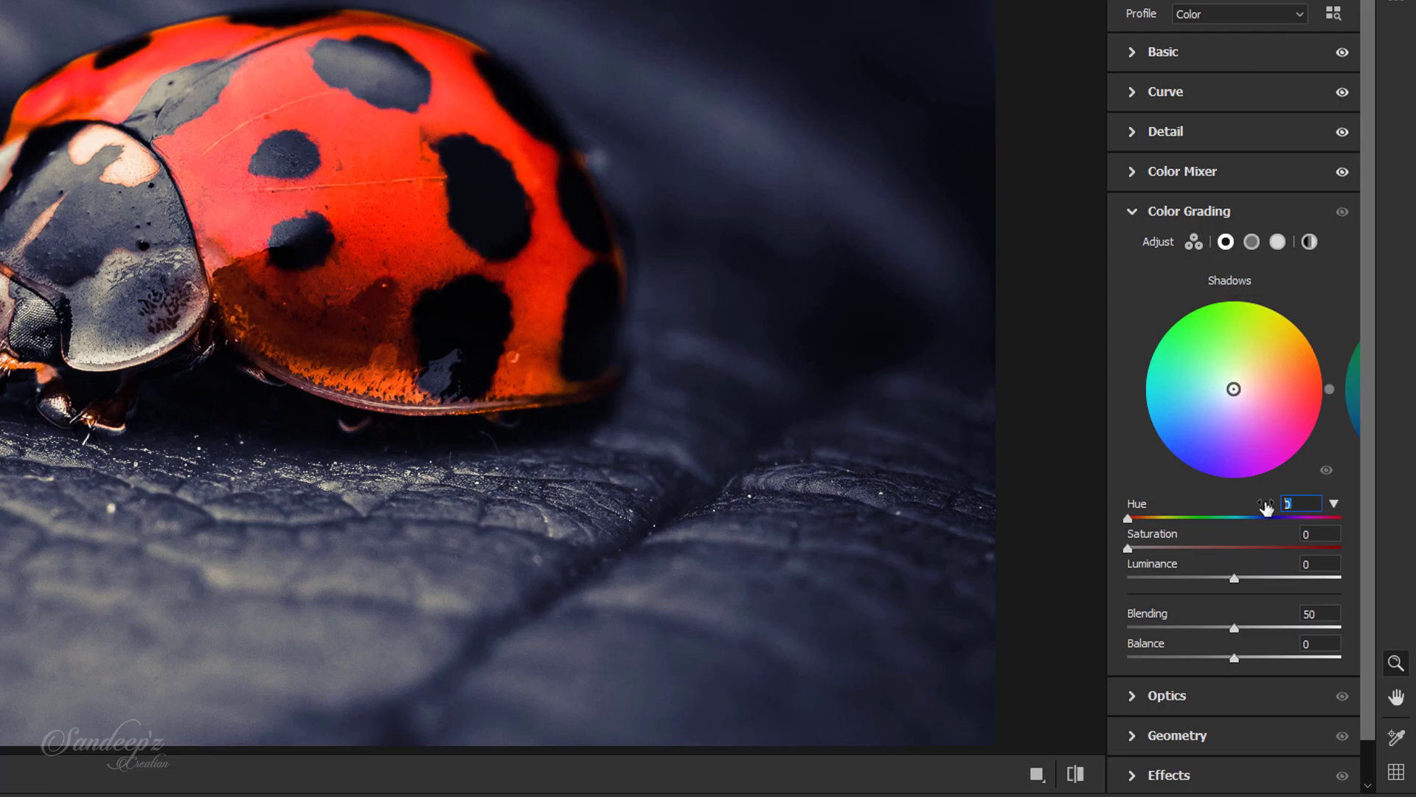
text(237)
key(Tab)
text(25)
text(-12)
key(Tab)
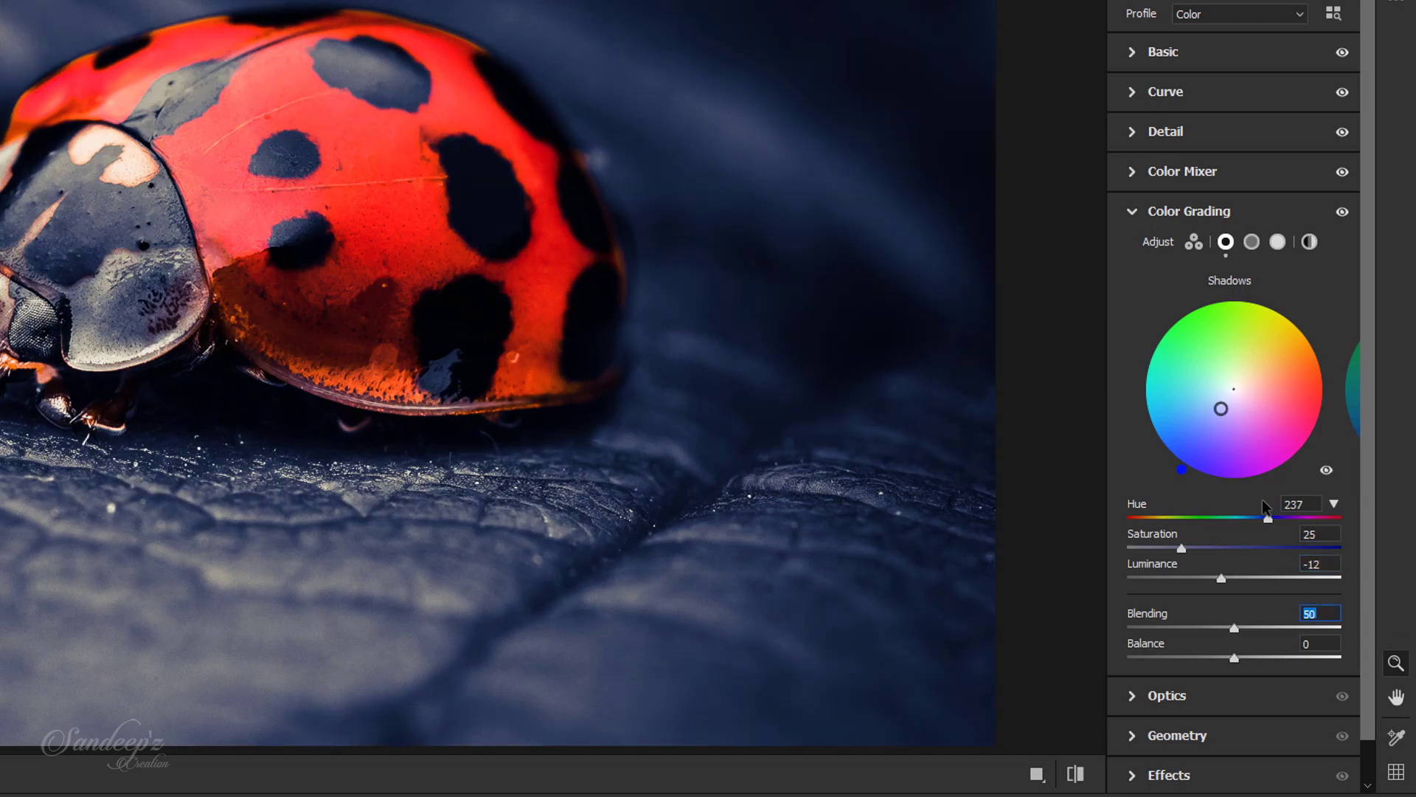
Step: Set the color grading Blending to 100 and Balance to -35
text(100)
key(Tab)
text(-35)
Step: Color grade the highlights with Hue 220, Saturation 40 and Luminance +35
click(1278, 243)
click(1299, 505)
text(22040)
key(Tab)
text(35)
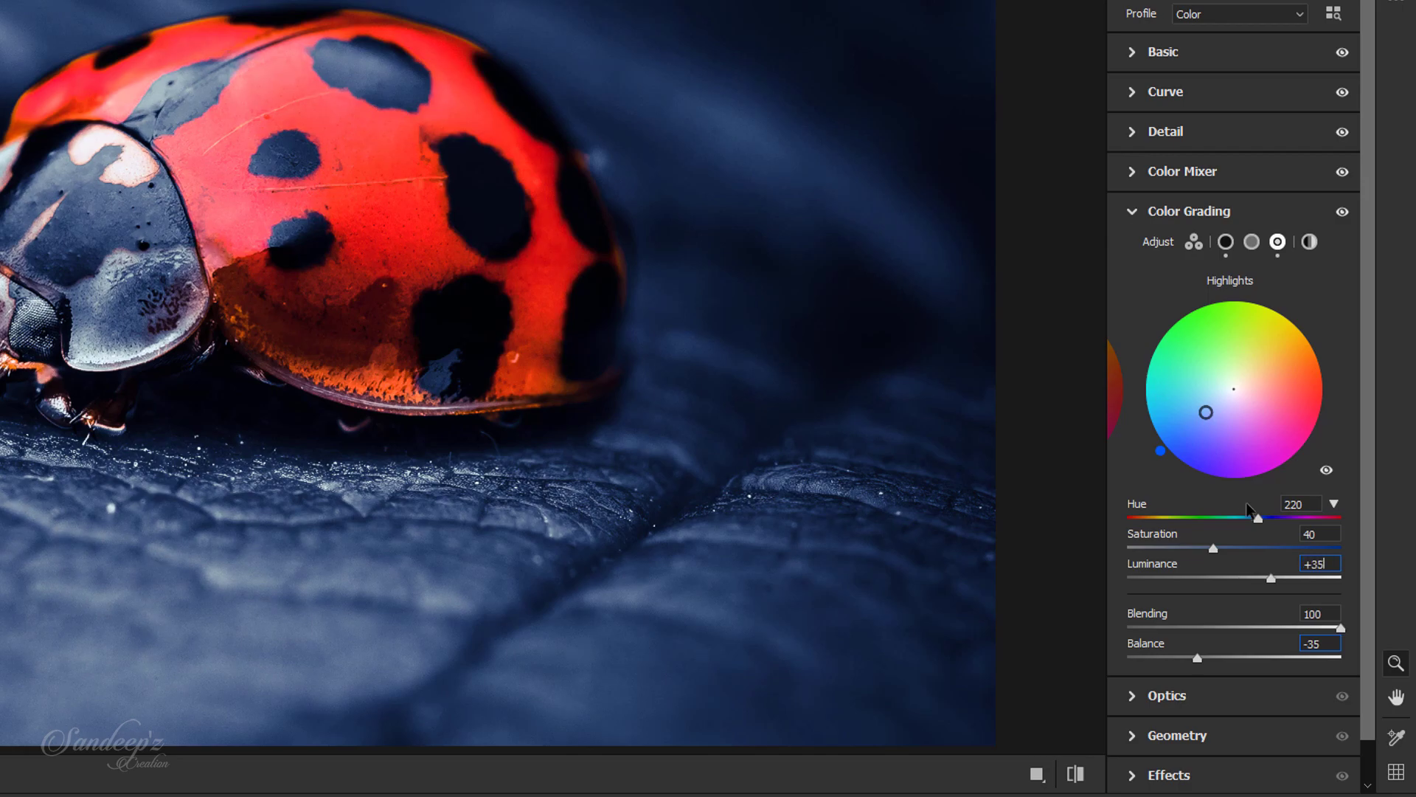
click(1141, 211)
Step: Add Grain of 5 and Vignetting of -22 in the Effects adjustments
click(1139, 250)
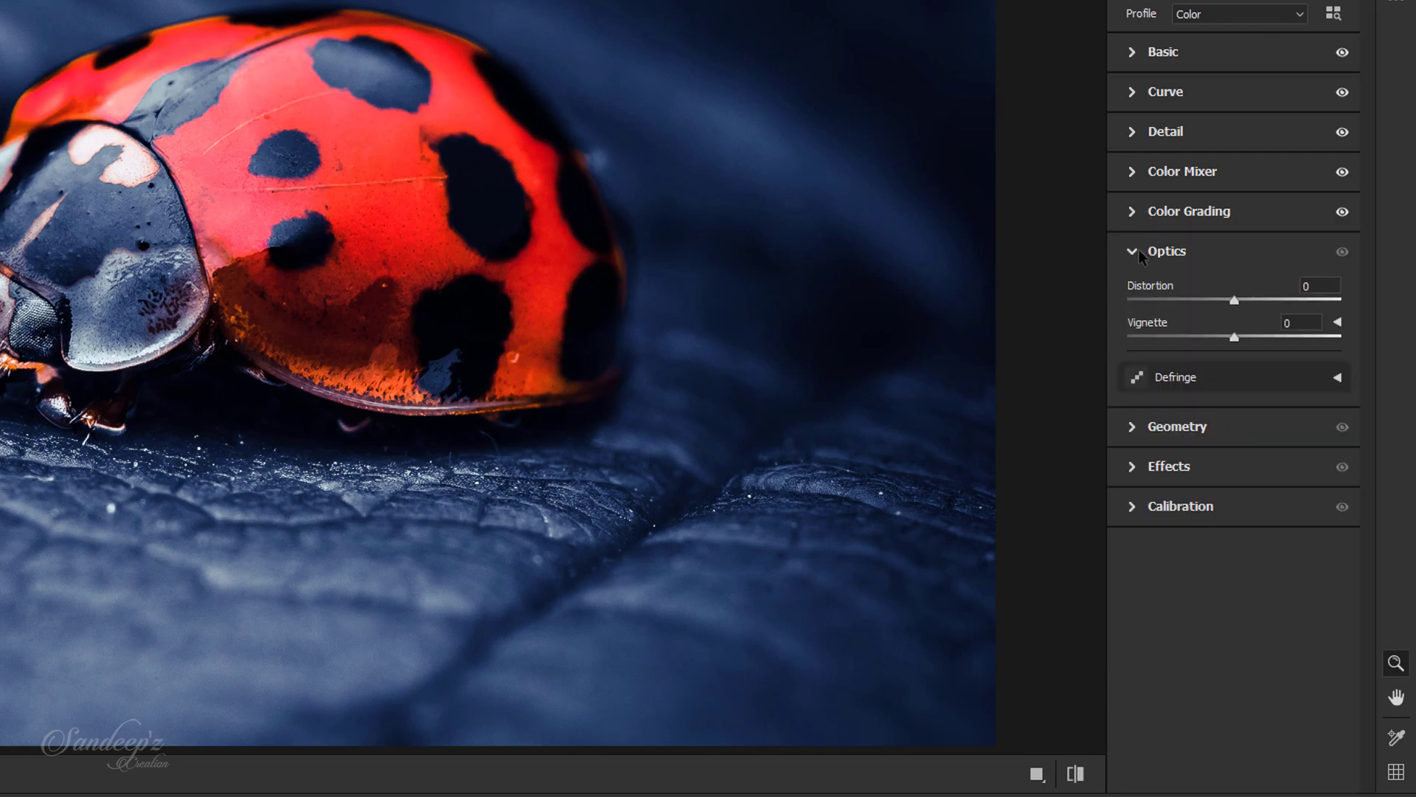
click(1139, 251)
click(1135, 330)
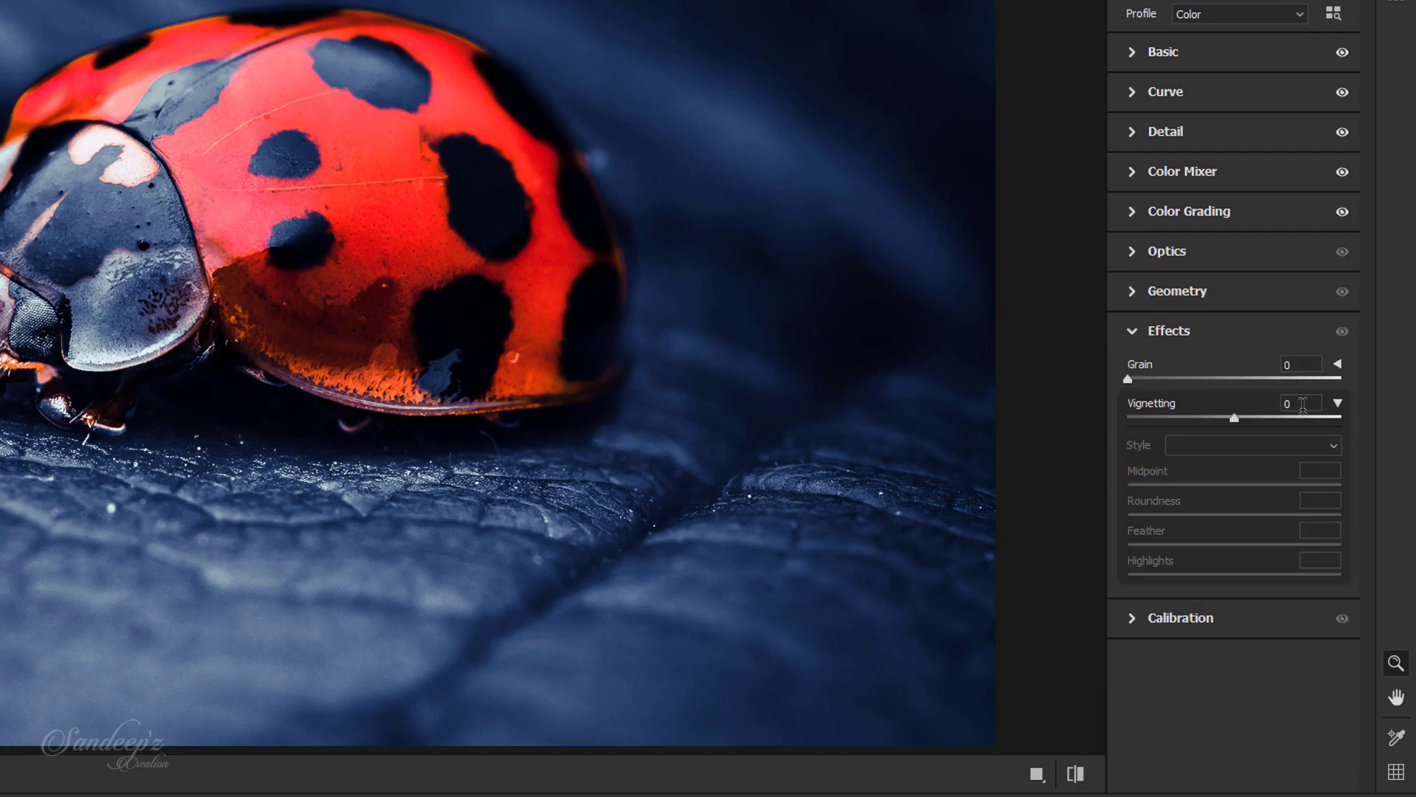
click(1302, 403)
click(1284, 364)
text(5)
key(Tab)
text(-2)
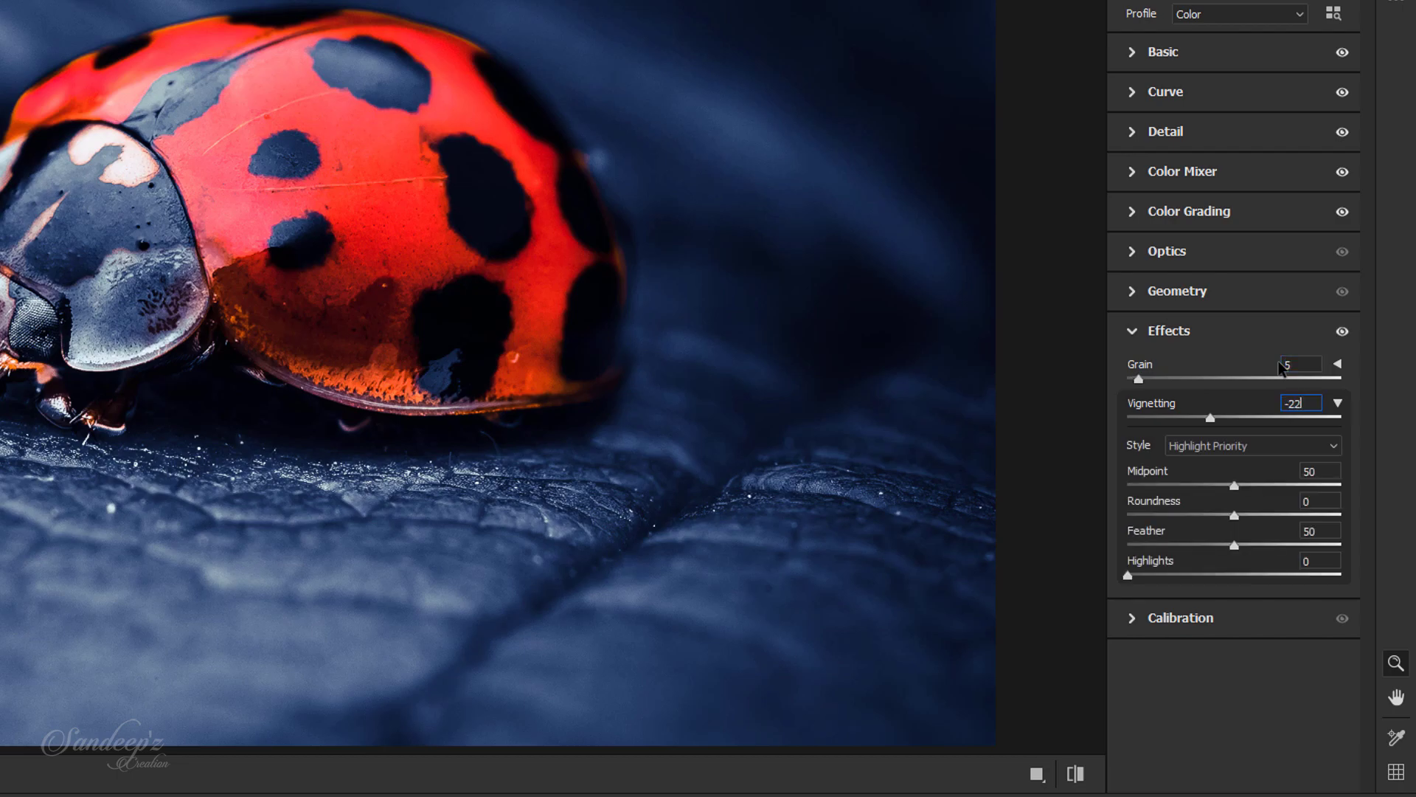
text(2)
key(Return)
Step: Set the vignette's Feather to 70, keeping its Roundness and Highlights at 0
key(Tab)
key(Tab)
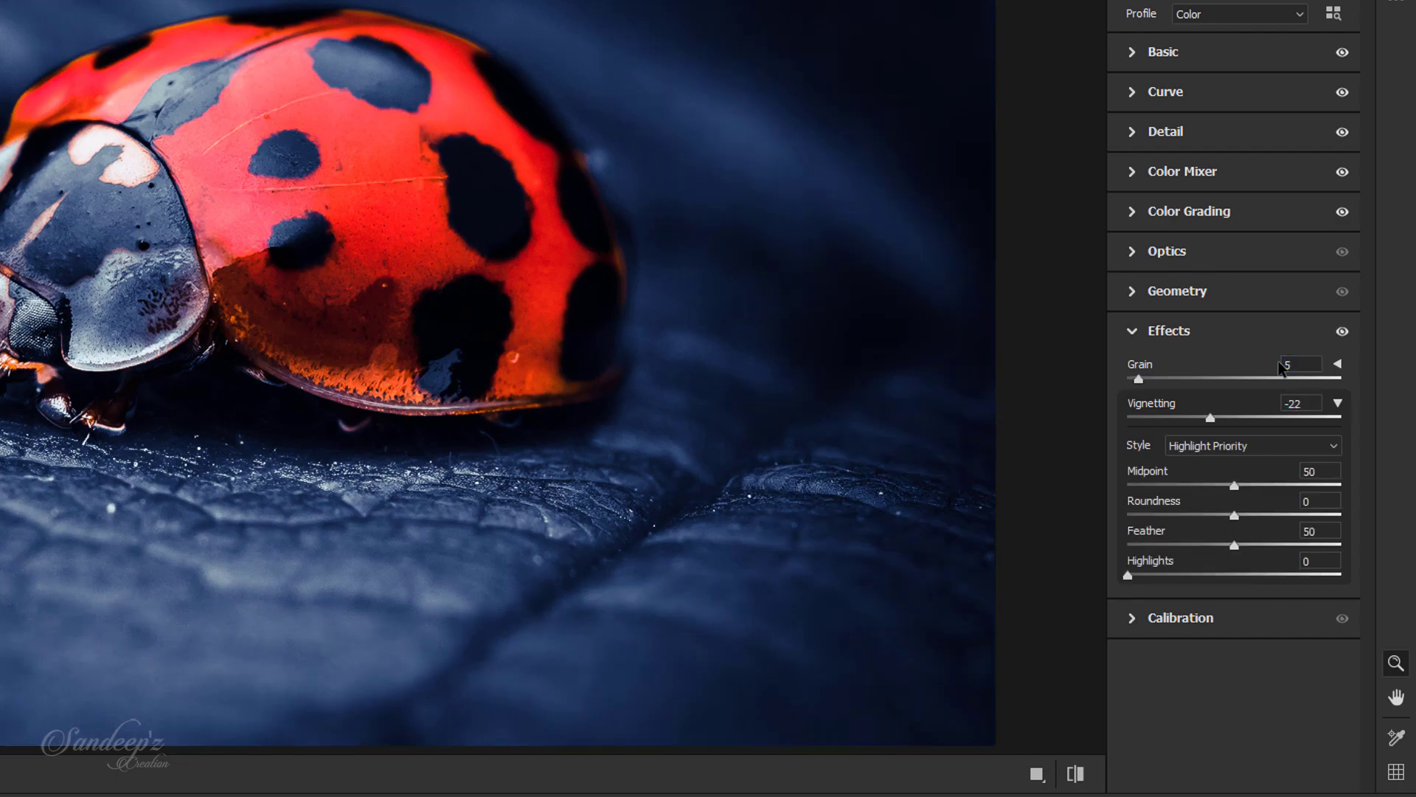
key(Tab)
key(Tab)
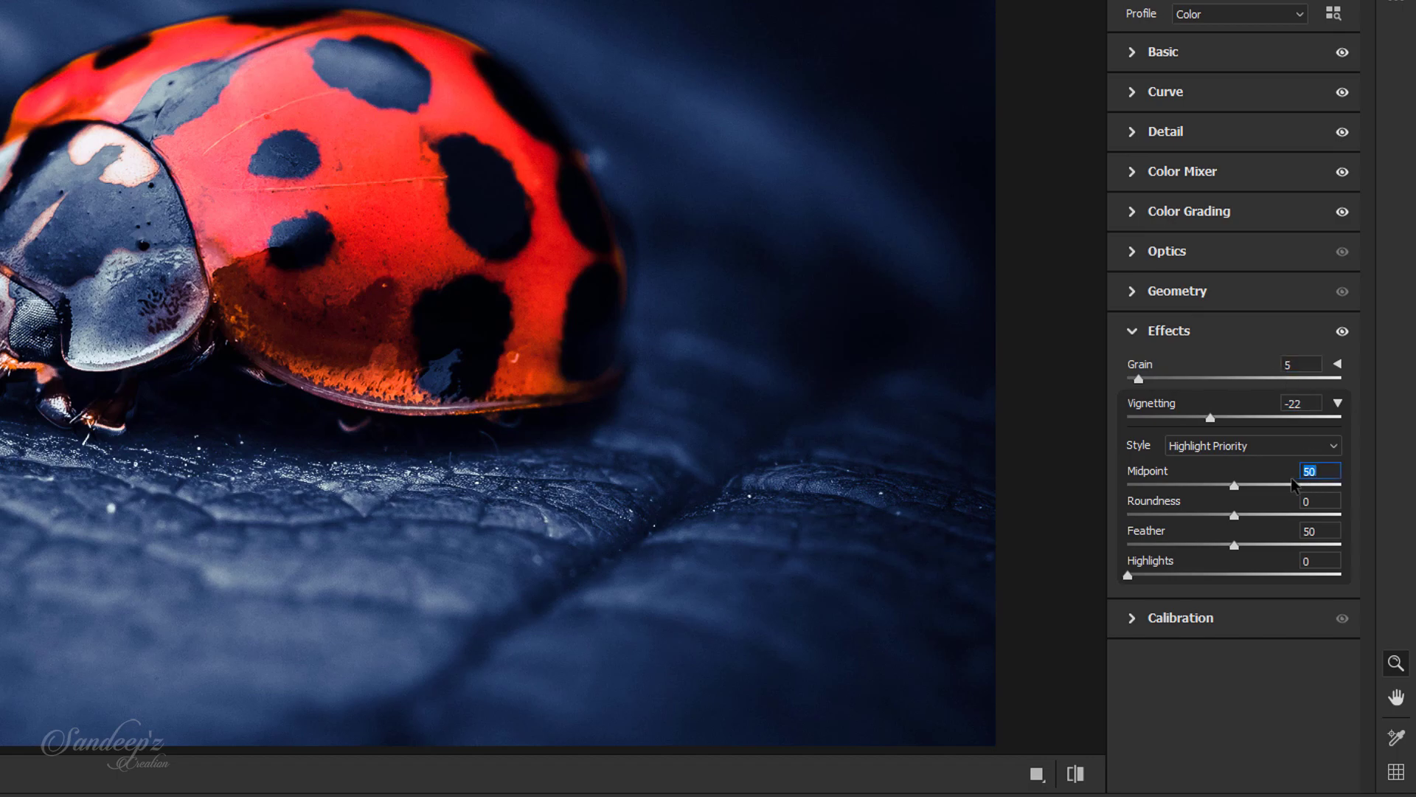
key(Tab)
key(Tab)
text(70)
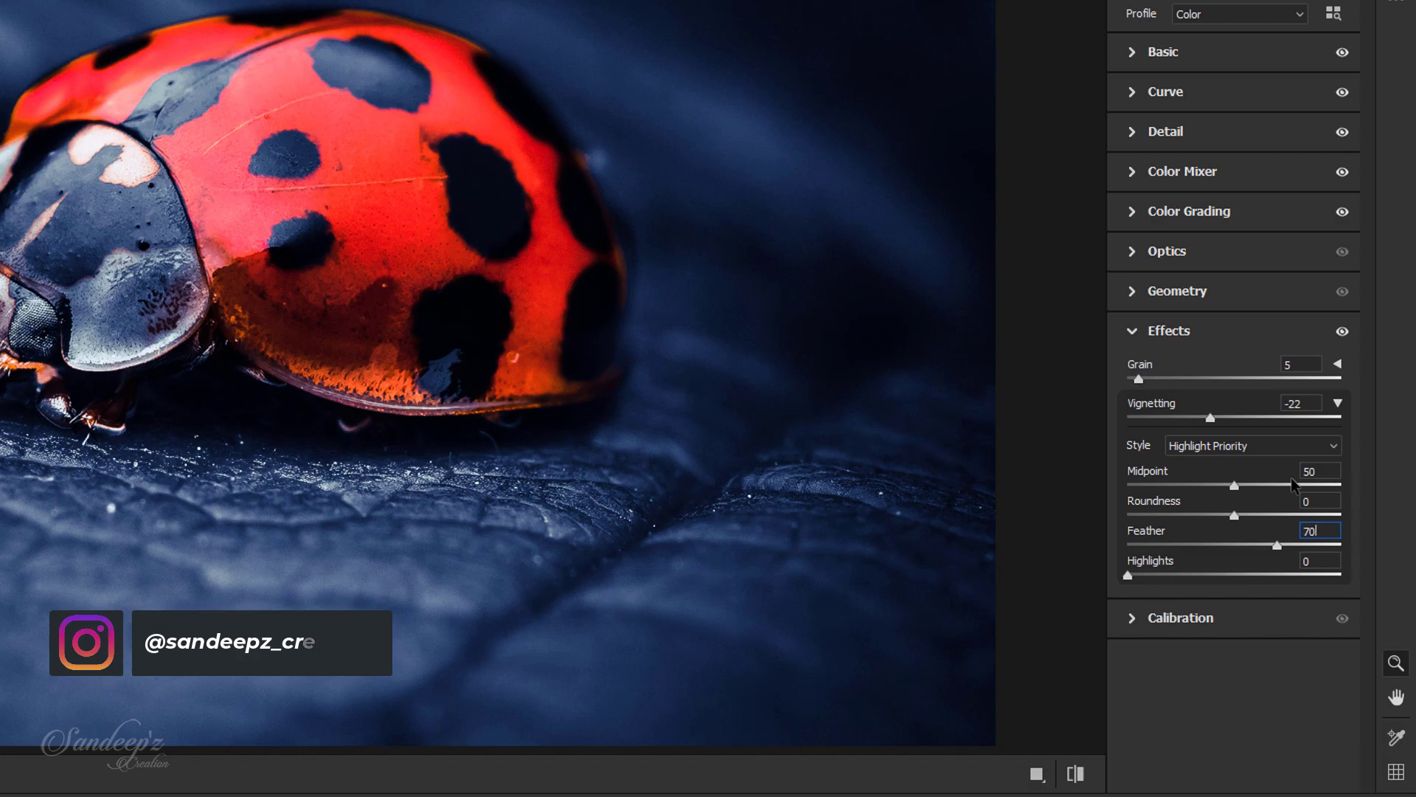
mouse_move(1130, 575)
mouse_down()
mouse_move(1304, 583)
mouse_move(1116, 583)
mouse_up()
mouse_move(1234, 515)
mouse_down()
mouse_move(1264, 523)
mouse_move(1140, 490)
mouse_move(1254, 497)
mouse_move(1234, 506)
mouse_up()
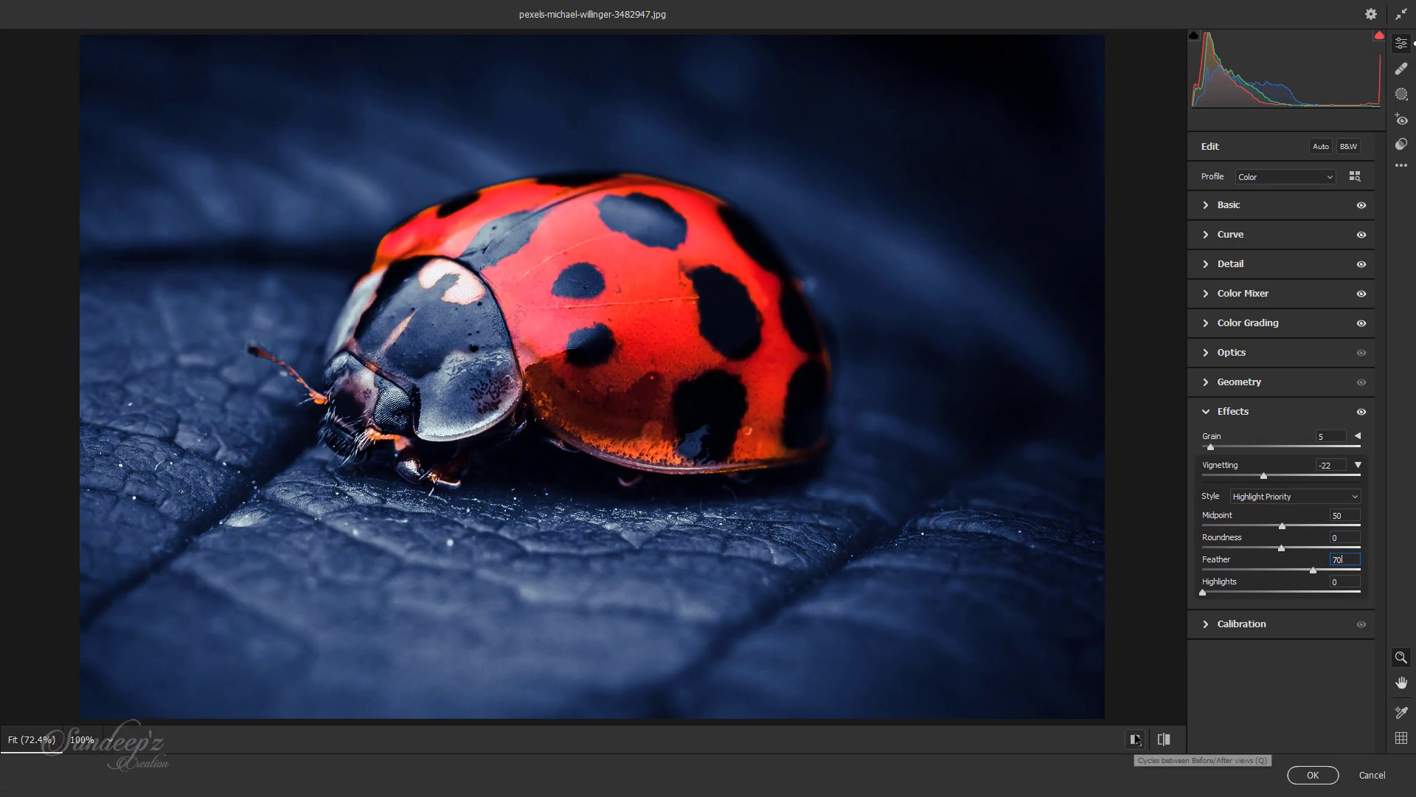
Step: Compare the before and after versions side by side, zoomed in on the ladybug
click(1136, 739)
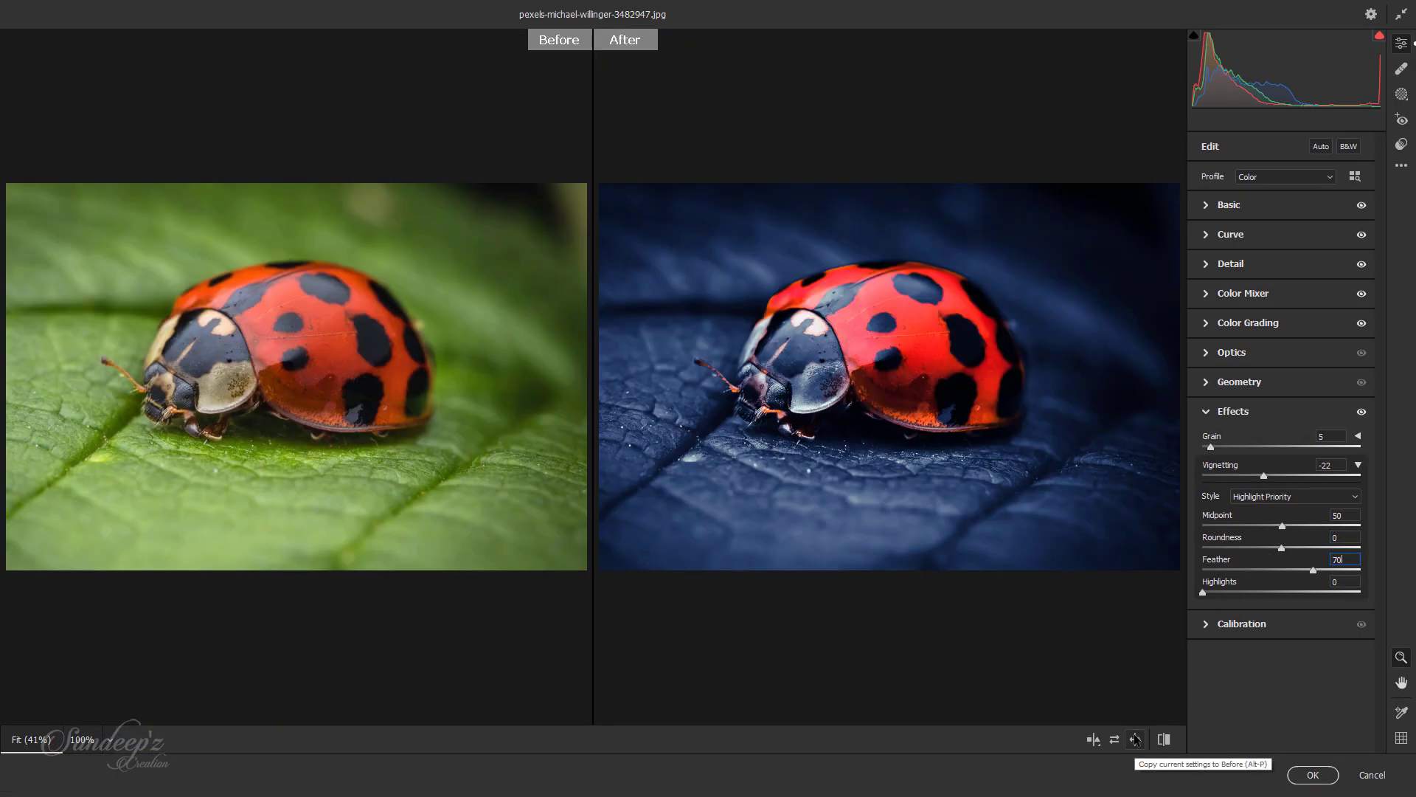
click(859, 344)
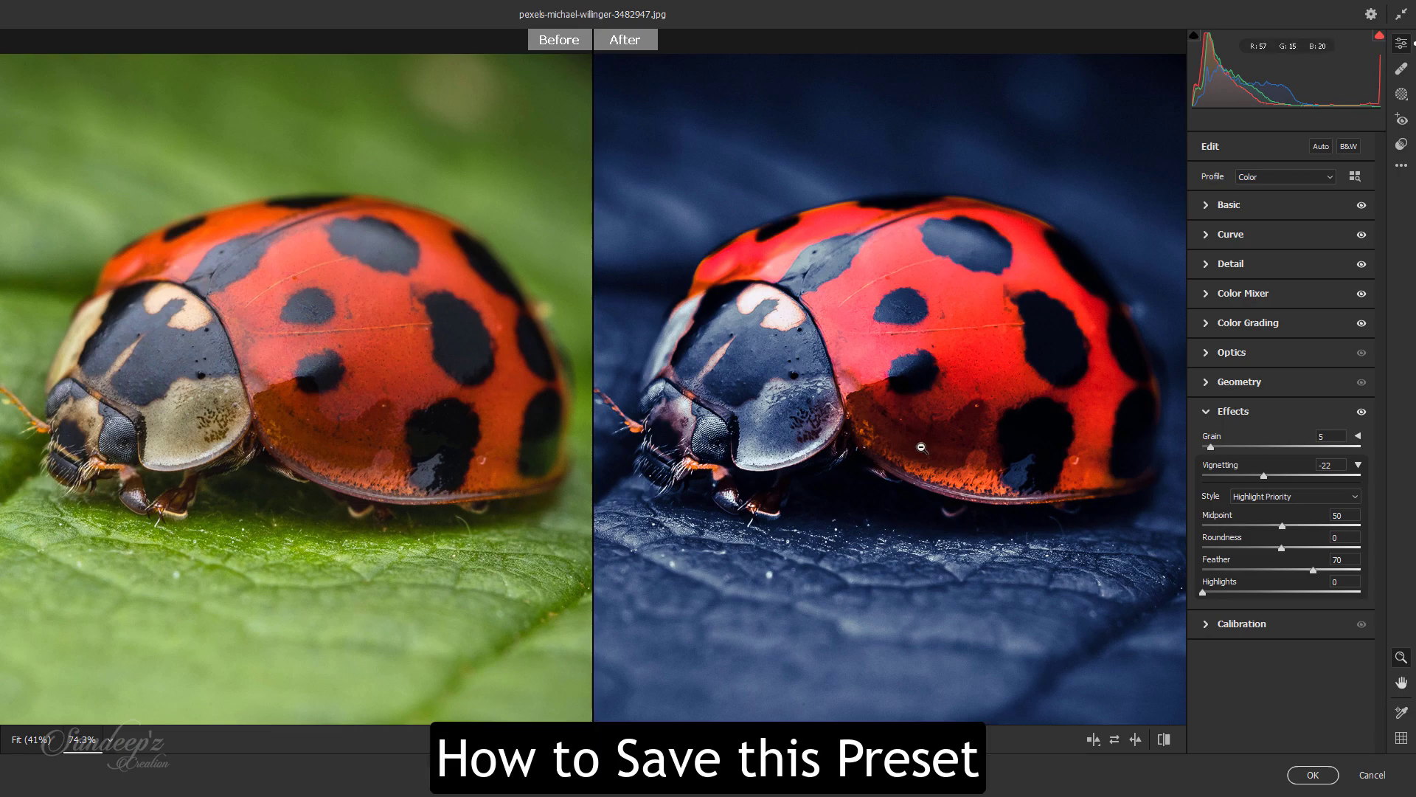
click(1401, 165)
click(1192, 367)
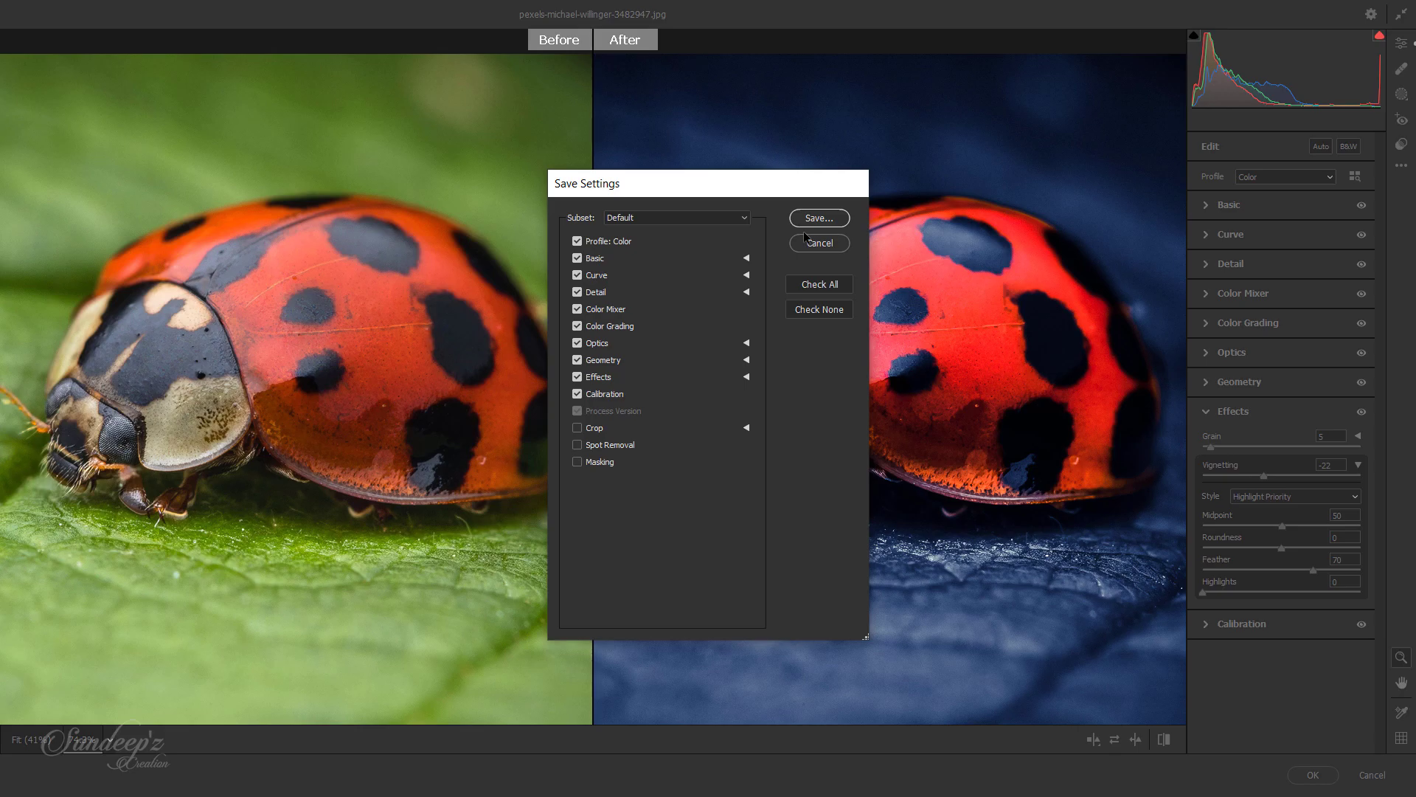
click(820, 247)
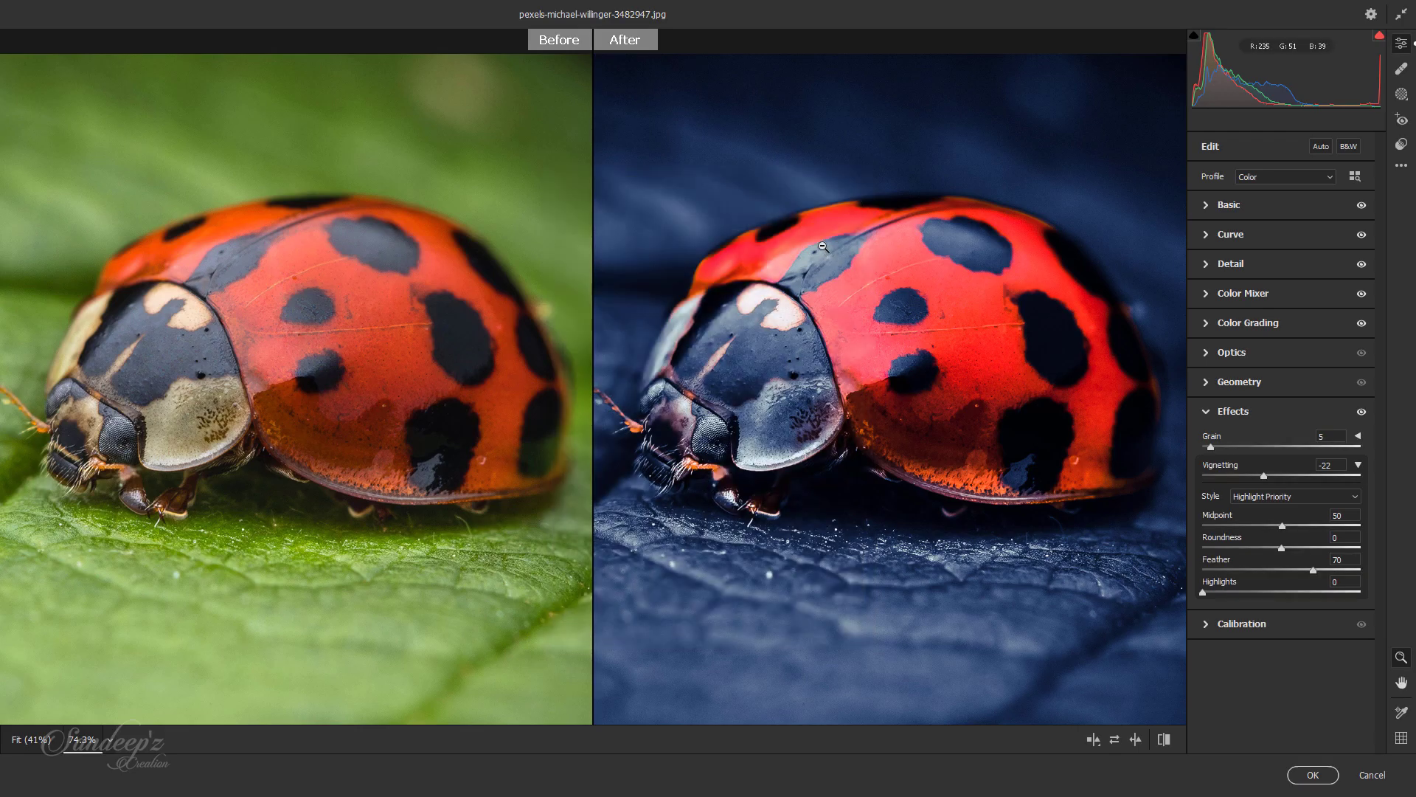
Step: Apply the Camera Raw adjustments to the Background copy layer and toggle its visibility to compare it with the original
click(1372, 775)
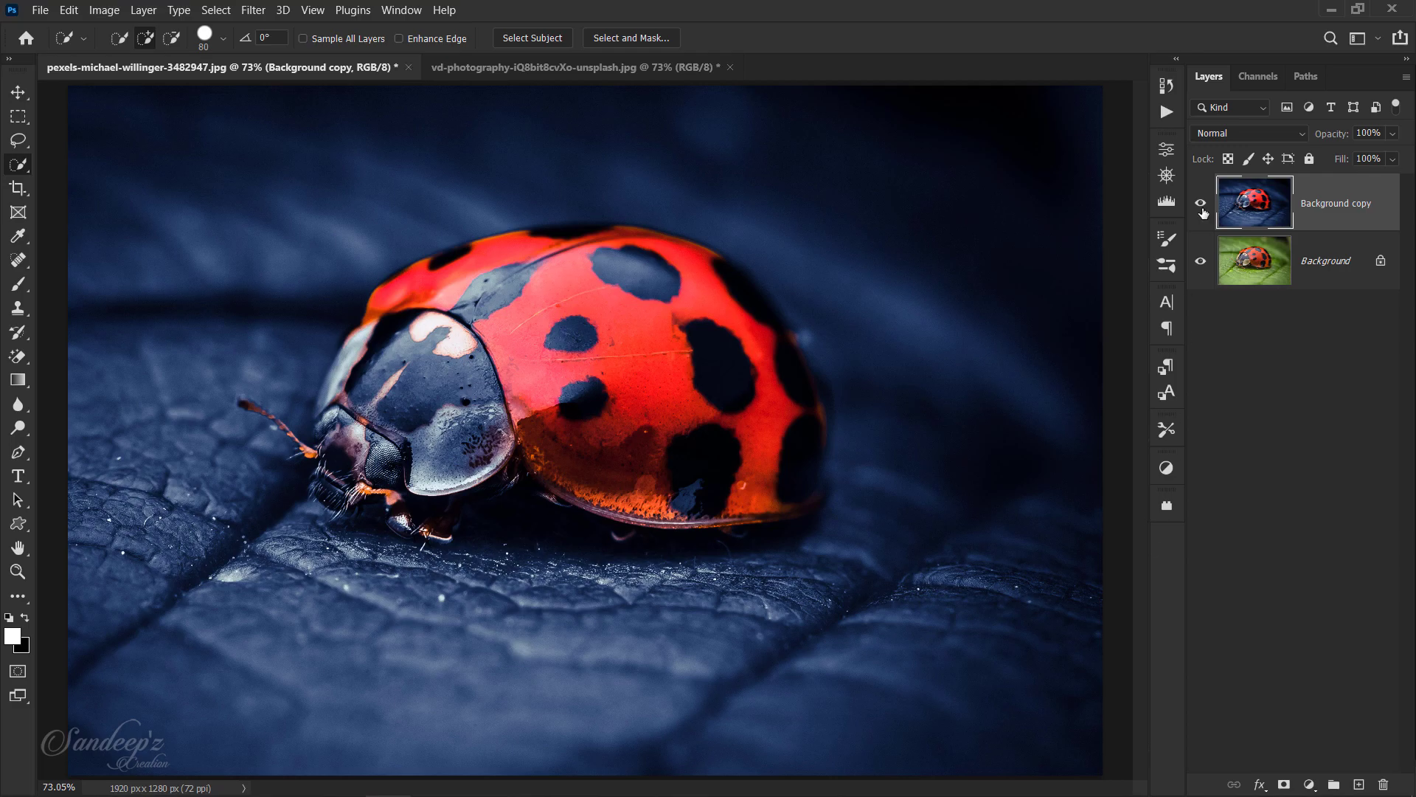
click(1203, 210)
click(1203, 211)
click(1202, 211)
click(1203, 210)
Step: Duplicate the Background layer of the fly photo and open the copy in the Camera Raw filter
click(561, 65)
drag(1252, 209, 1358, 784)
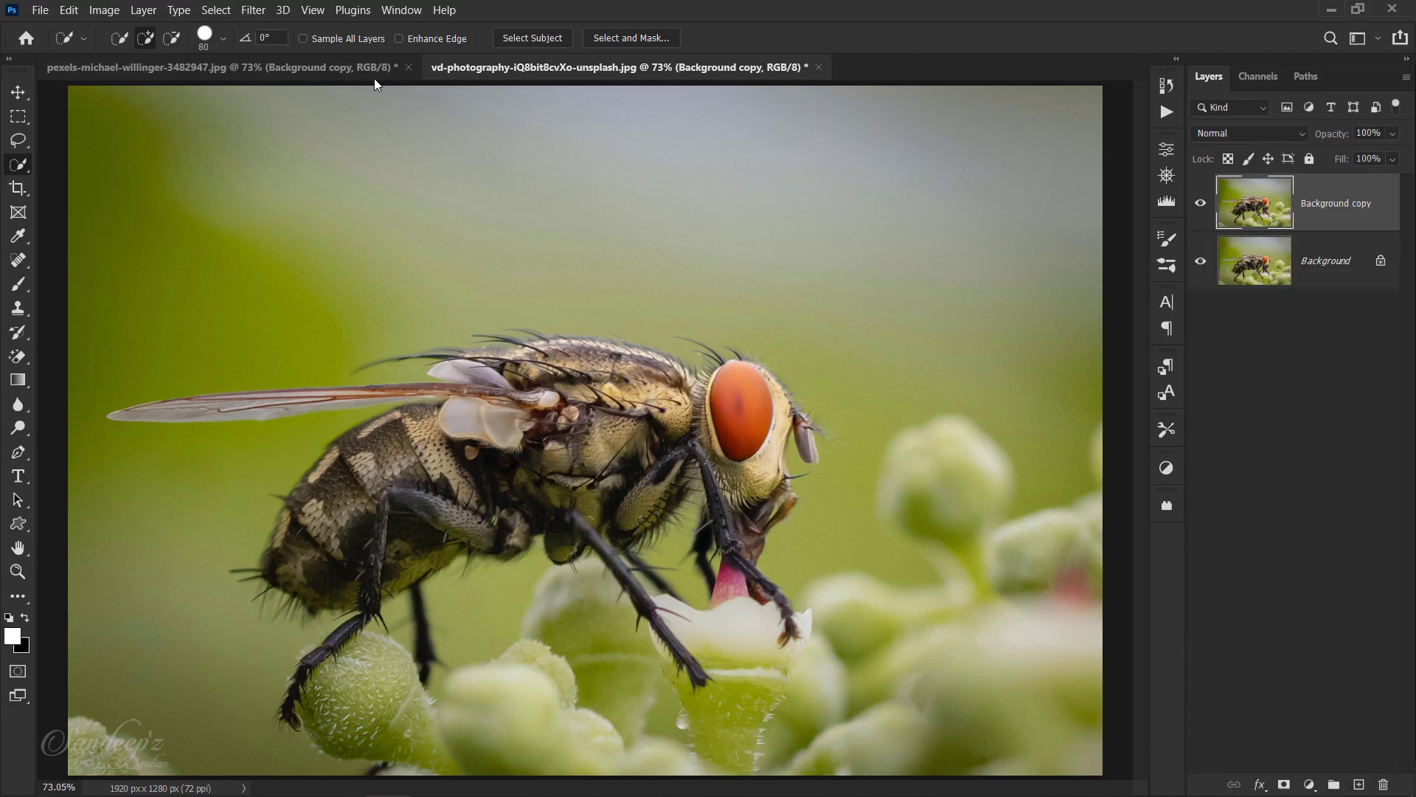
click(251, 10)
click(297, 139)
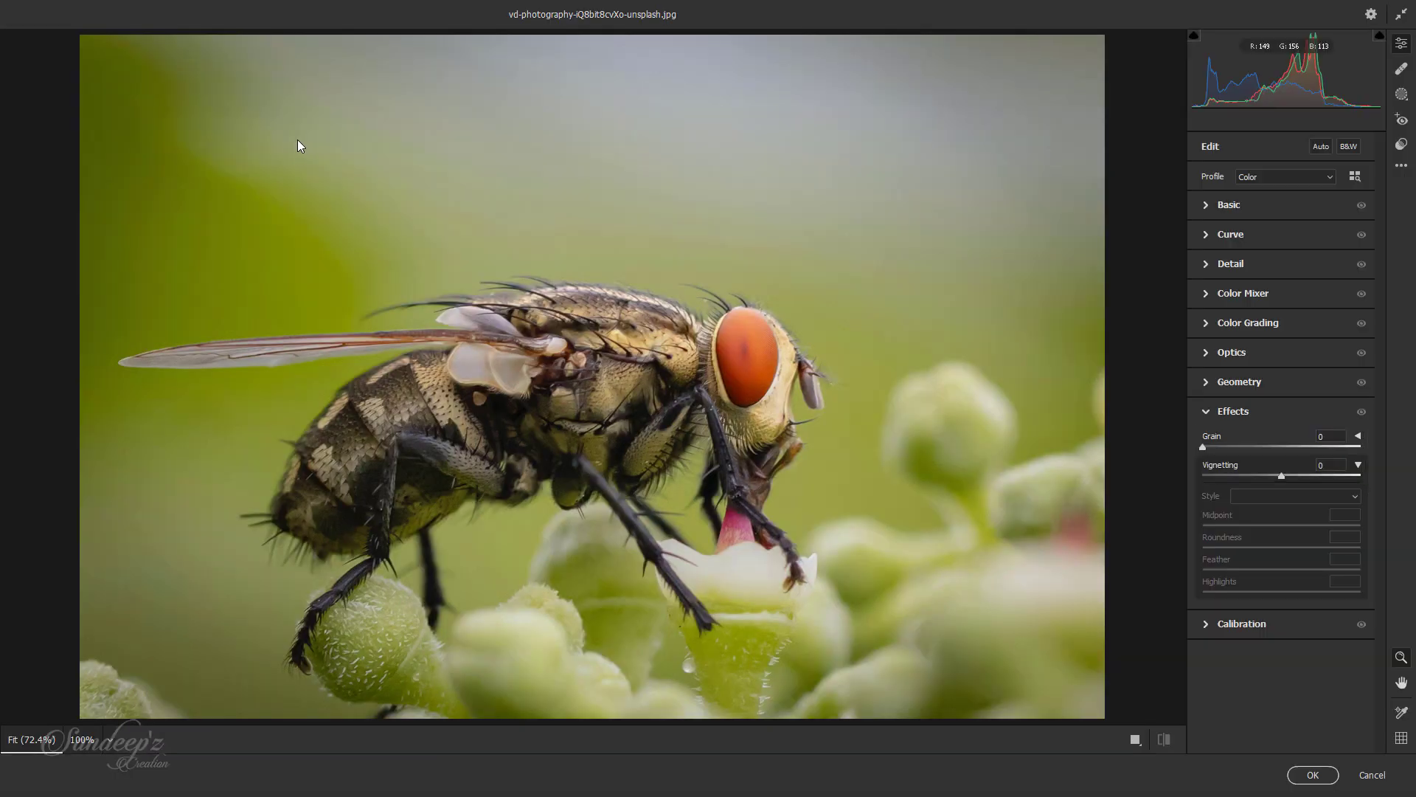
Step: Apply the Macro Effect preset from the favorites to the fly photo and review its Basic adjustments
click(1199, 414)
click(1402, 165)
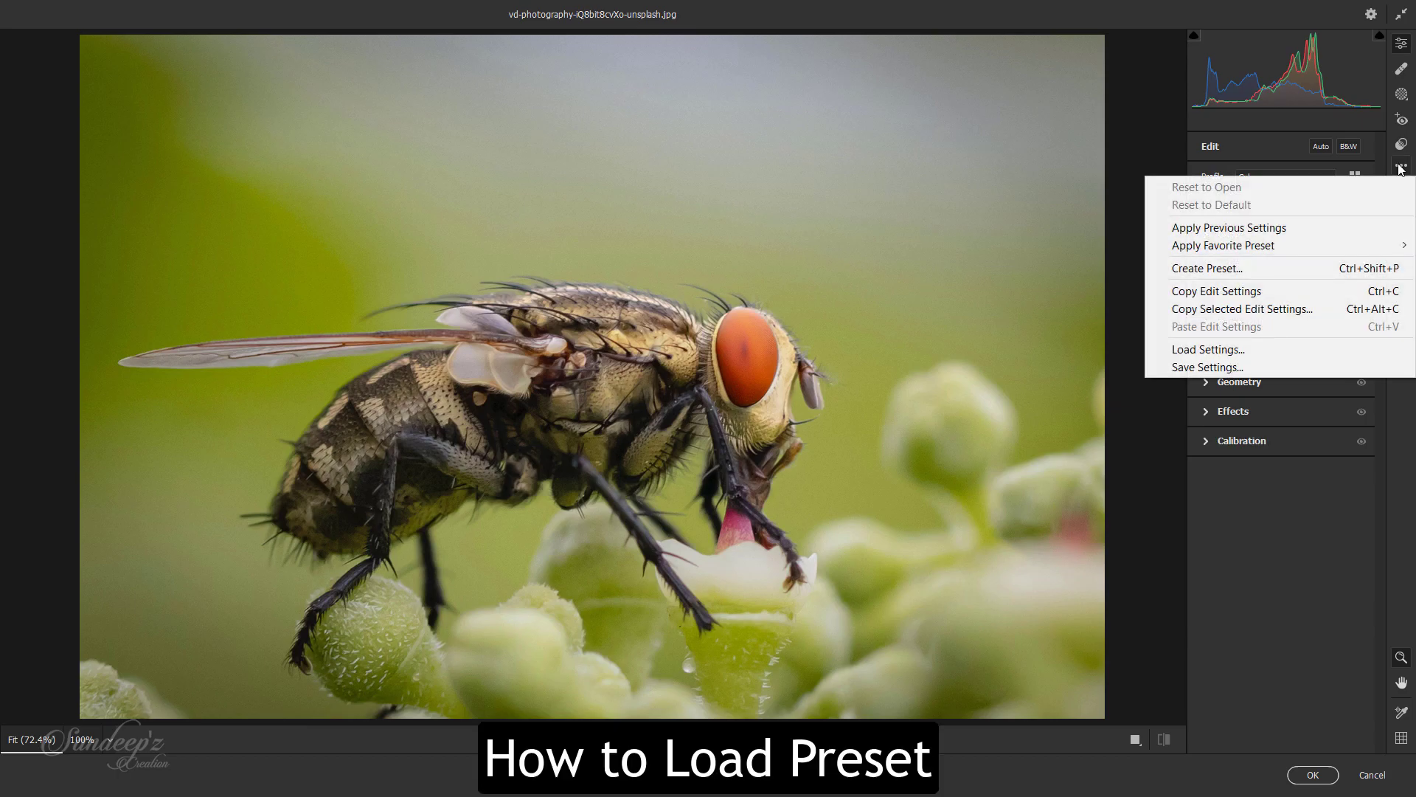
click(1405, 412)
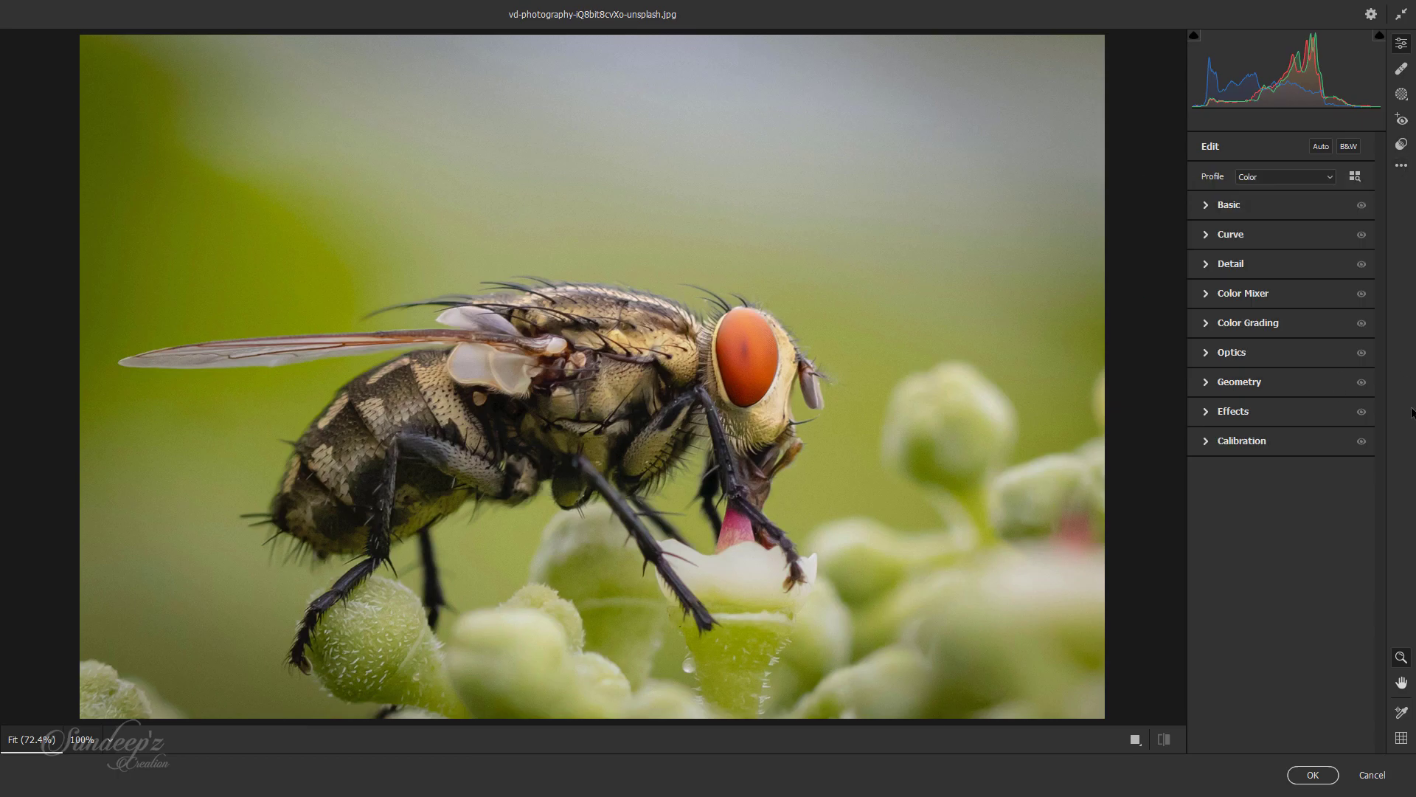
click(1402, 144)
click(1247, 250)
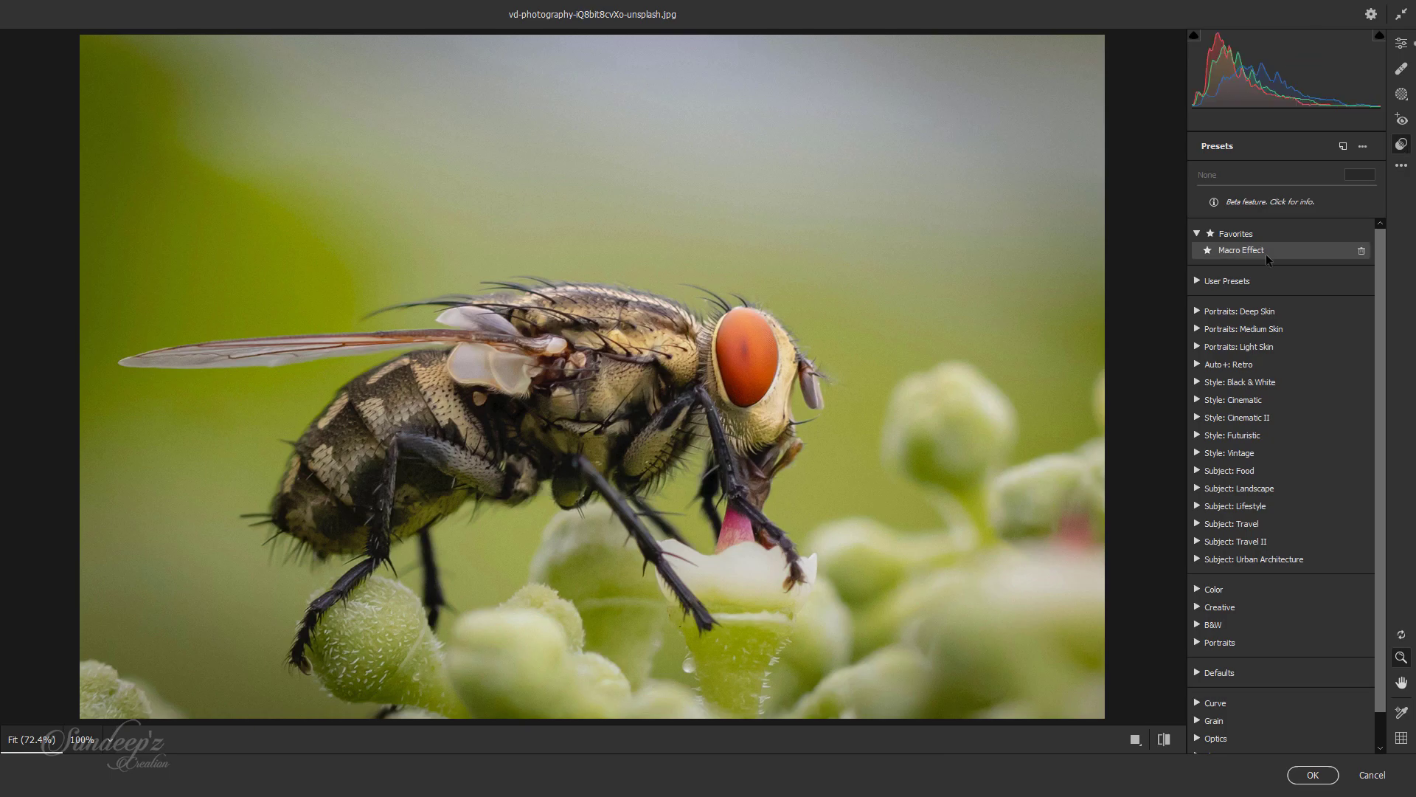
click(1266, 258)
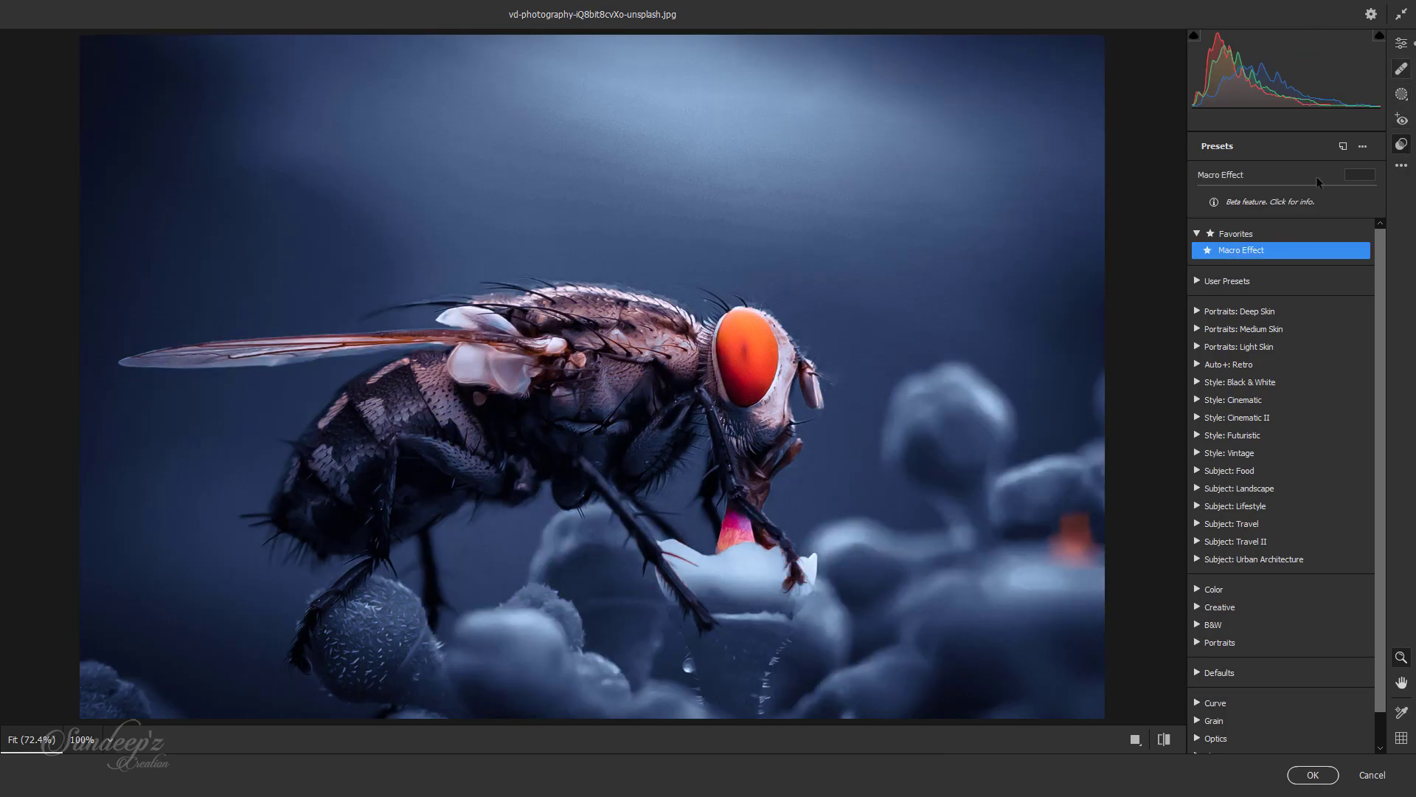
click(1402, 43)
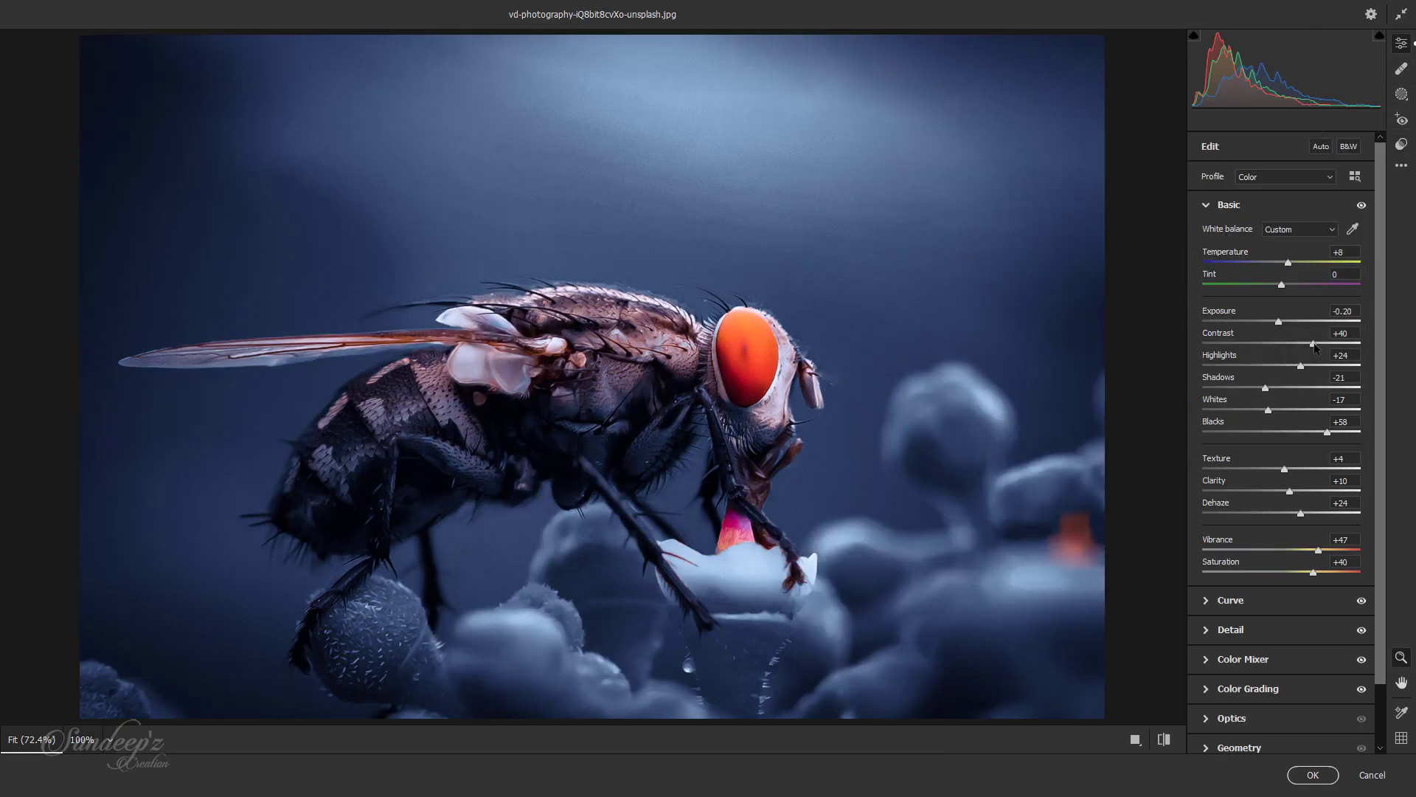
mouse_move(1313, 346)
mouse_down()
mouse_move(1331, 343)
mouse_move(1316, 352)
mouse_up()
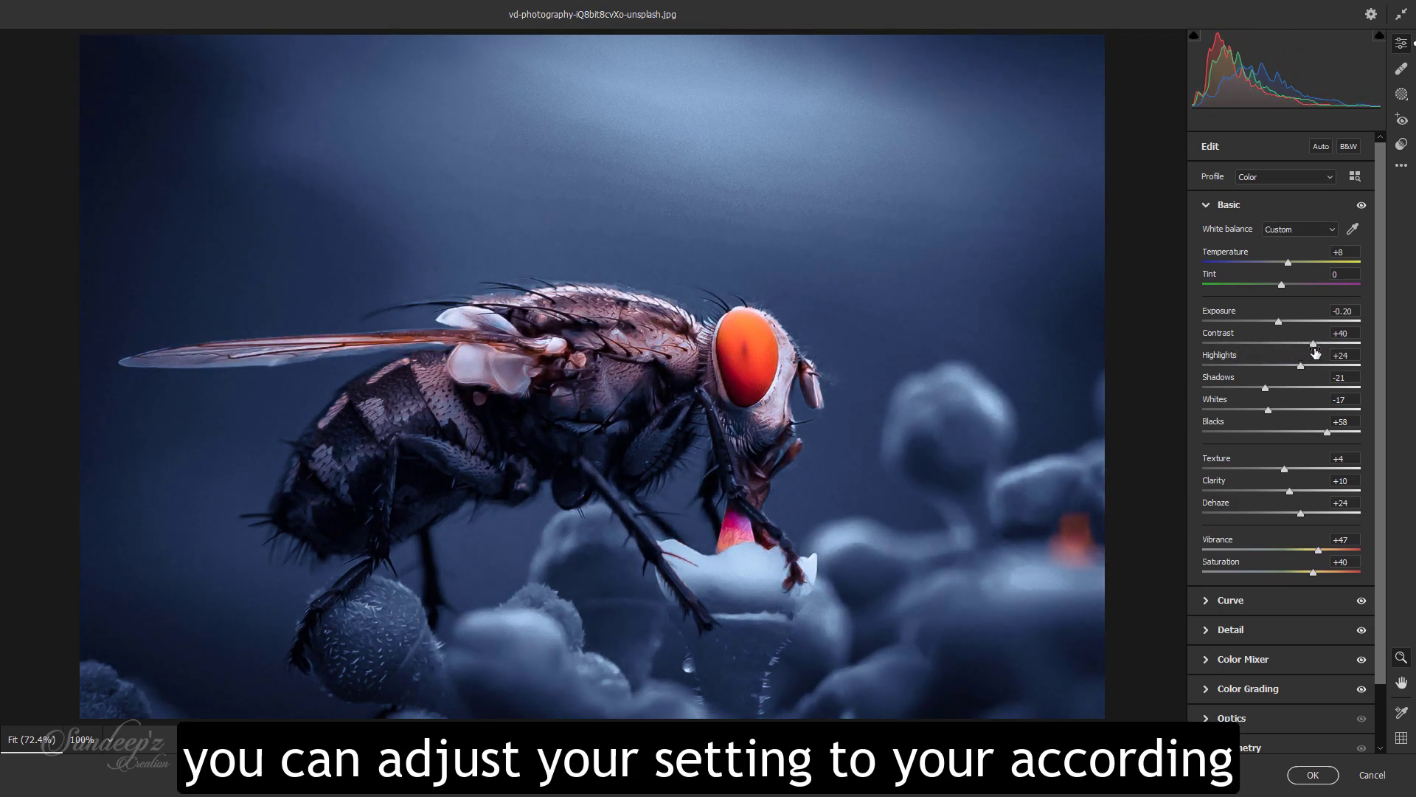
Step: Commit the preset's Camera Raw adjustments to the fly photo's Background copy layer and toggle its visibility to compare it with the original
click(1314, 775)
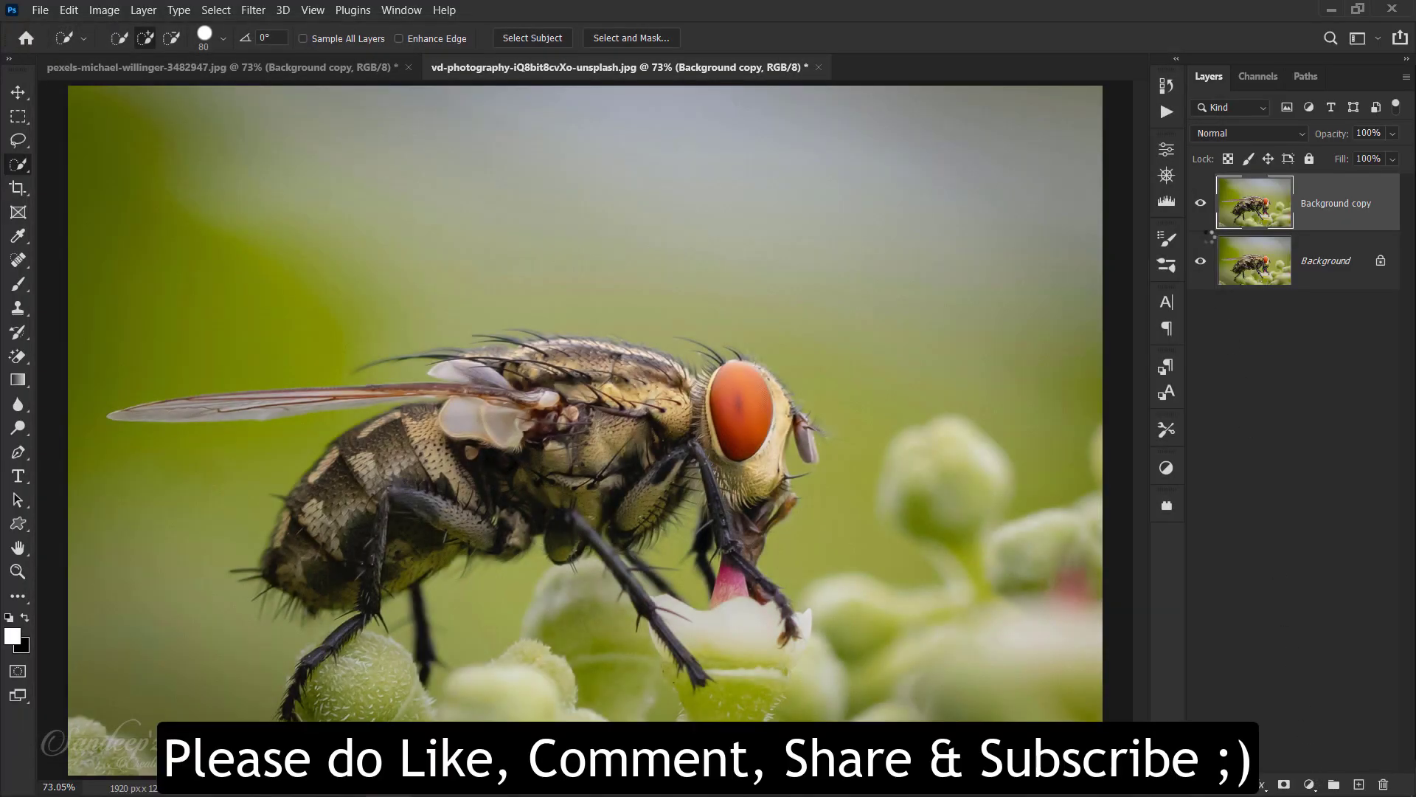
click(1202, 207)
click(1202, 206)
click(1201, 207)
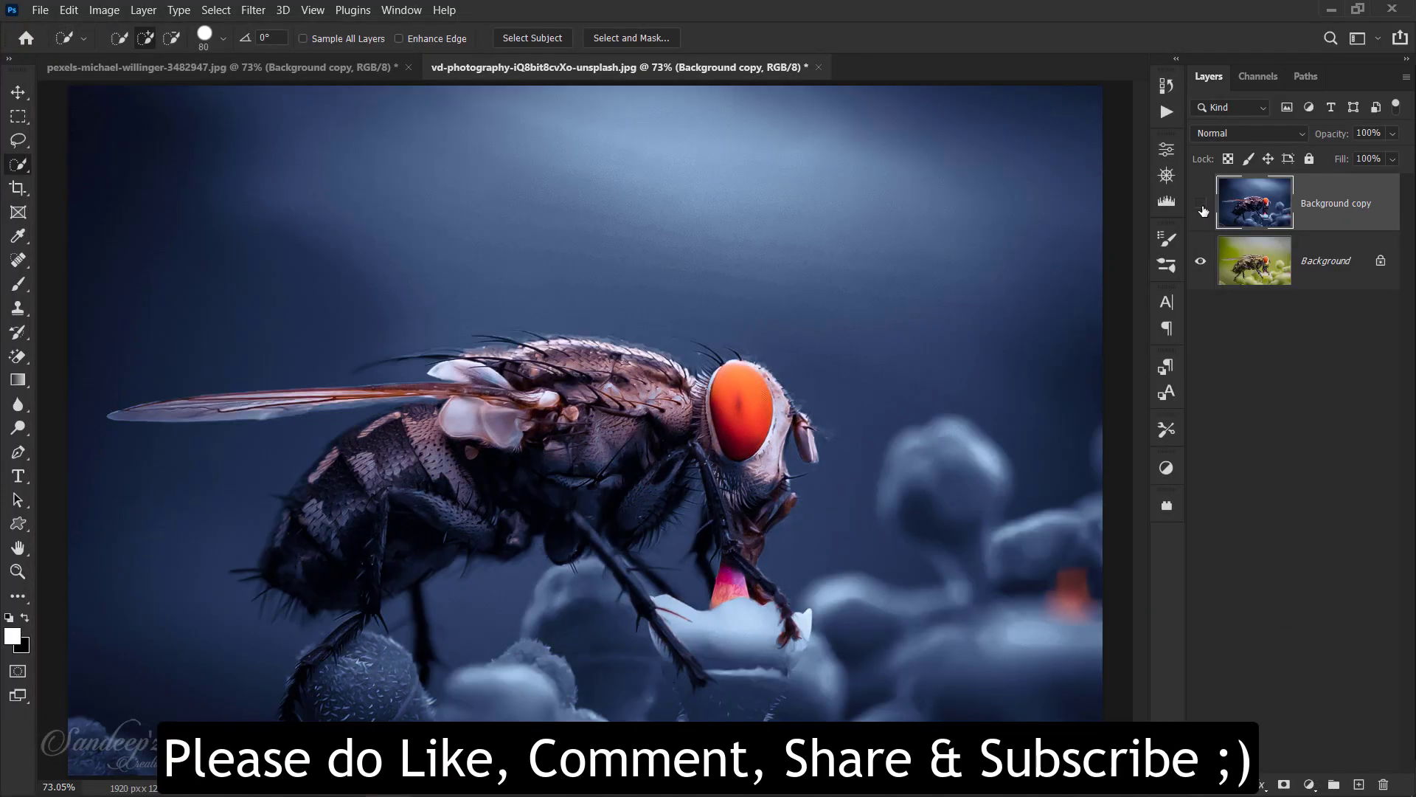
click(1201, 206)
click(1201, 206)
click(1202, 206)
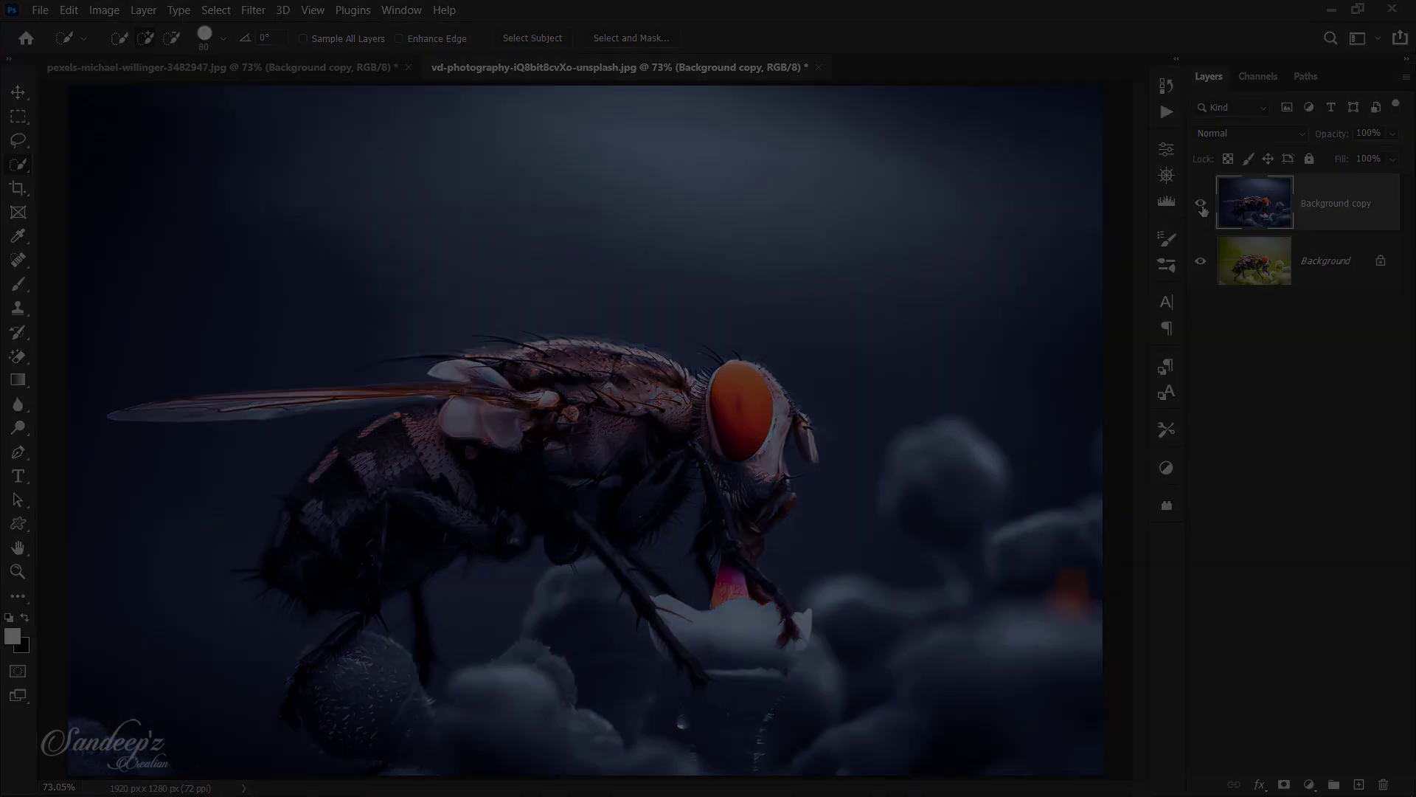